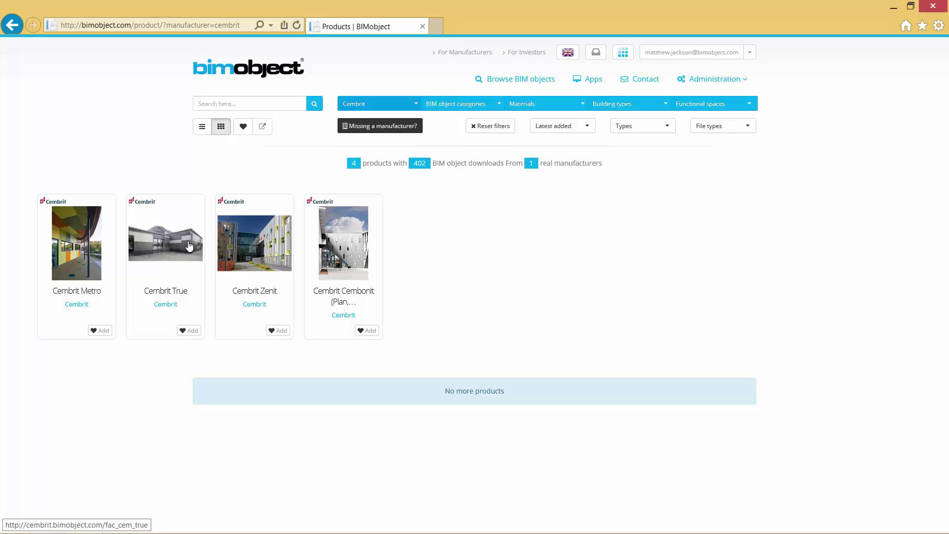
# - Open Cembrit Zenit from BIMobject's list of four Cembrit products
pyautogui.click(238, 246)
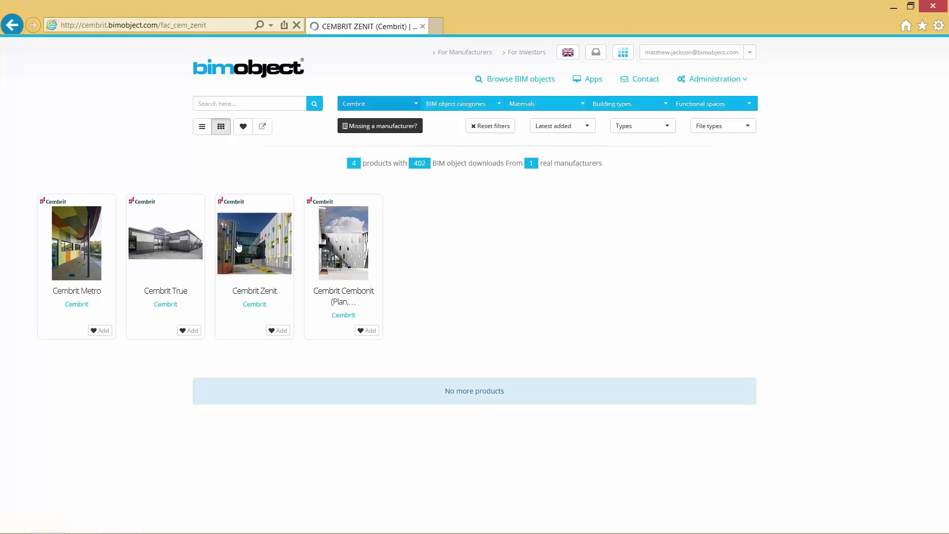
# - Page through the Cembrit Zenit product photo gallery
pyautogui.click(375, 214)
pyautogui.click(374, 214)
pyautogui.click(374, 214)
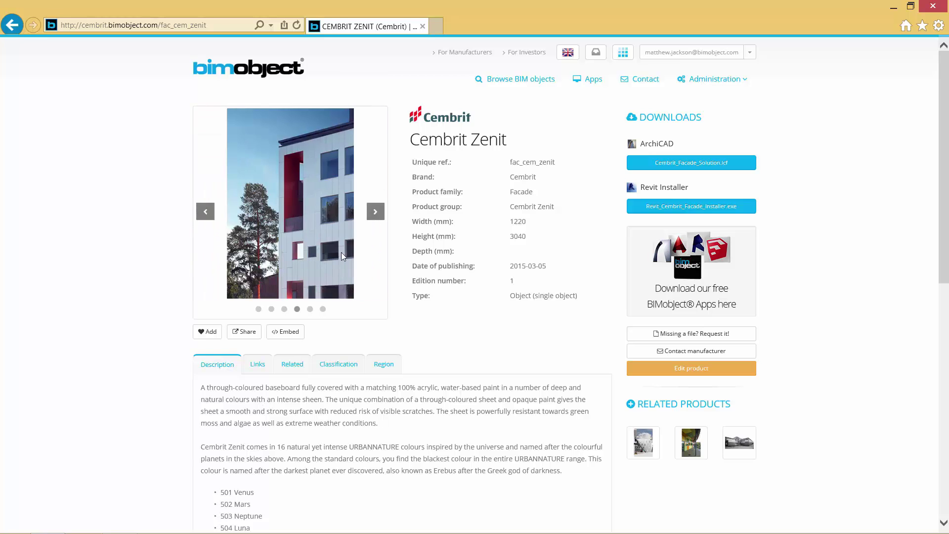
pyautogui.scroll(-8, 371, 247)
pyautogui.scroll(4, 307, 201)
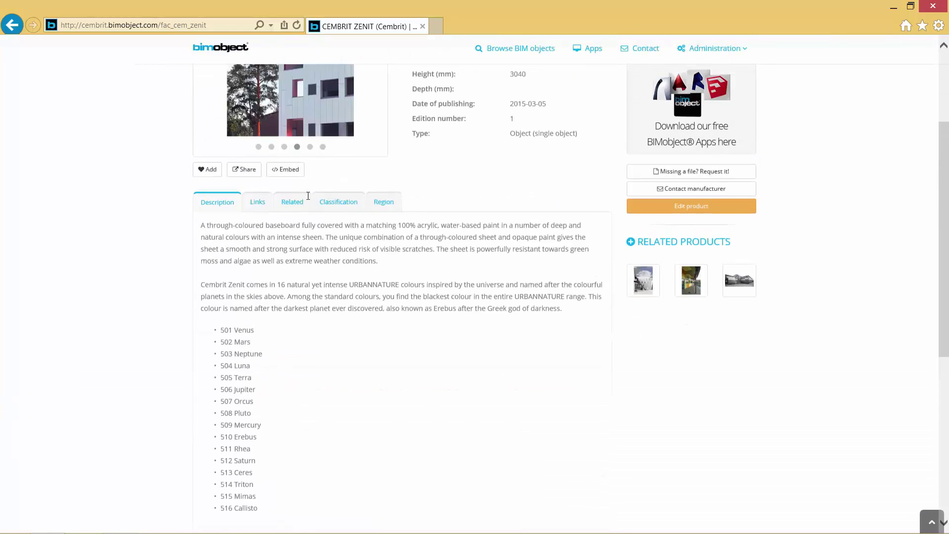
pyautogui.scroll(3, 307, 200)
# - Review the Links, Related and Classification tabs, ending on the Region availability list
pyautogui.click(257, 364)
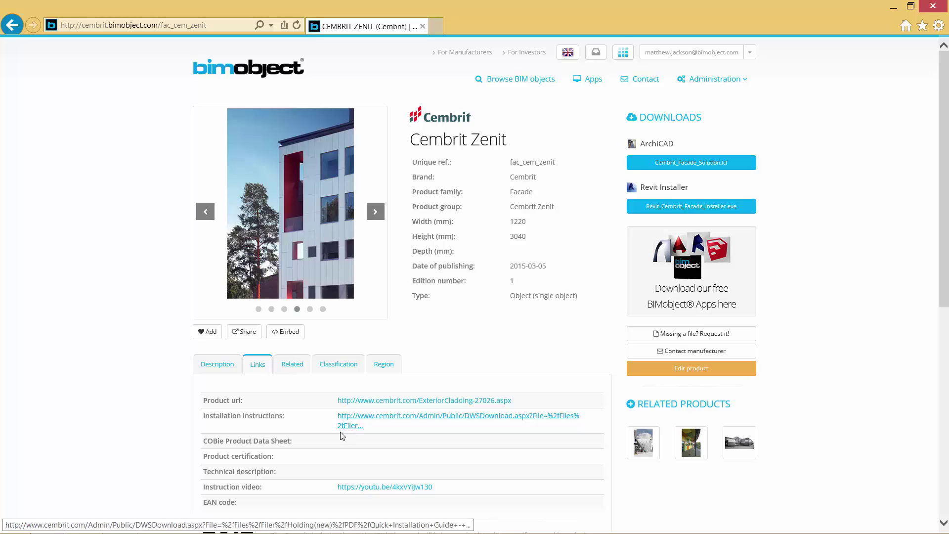
pyautogui.click(295, 364)
pyautogui.click(332, 364)
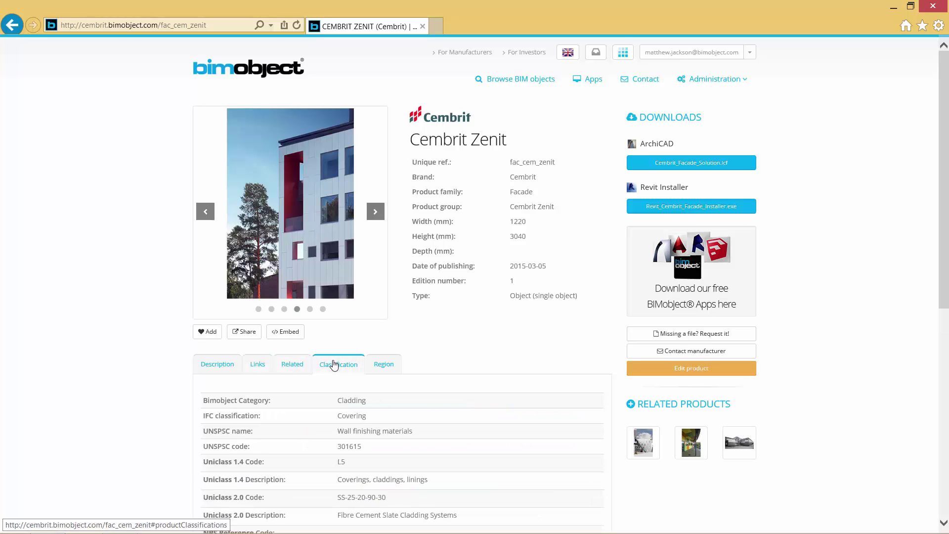
pyautogui.click(382, 365)
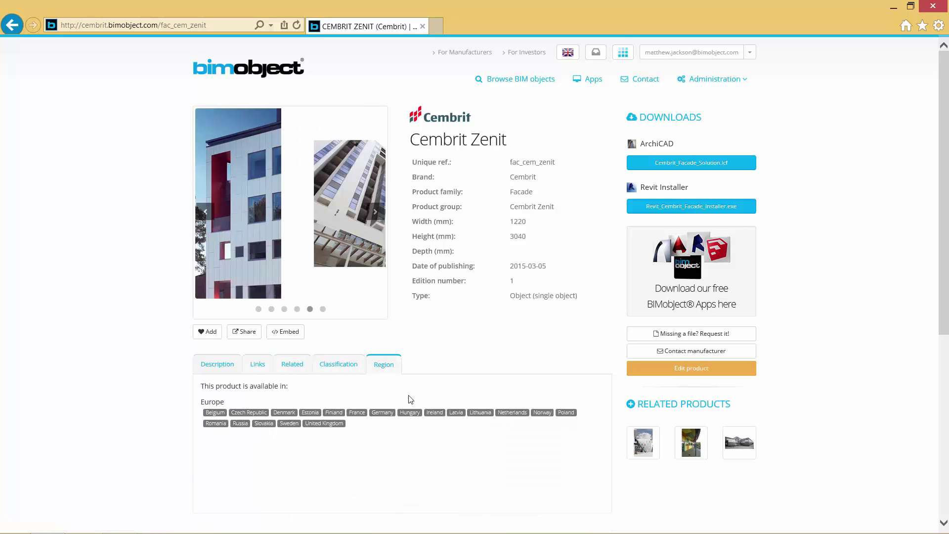
# - Save Revit_Cembrit_Facade_Installer.exe to Downloads and show the downloads list
pyautogui.click(658, 208)
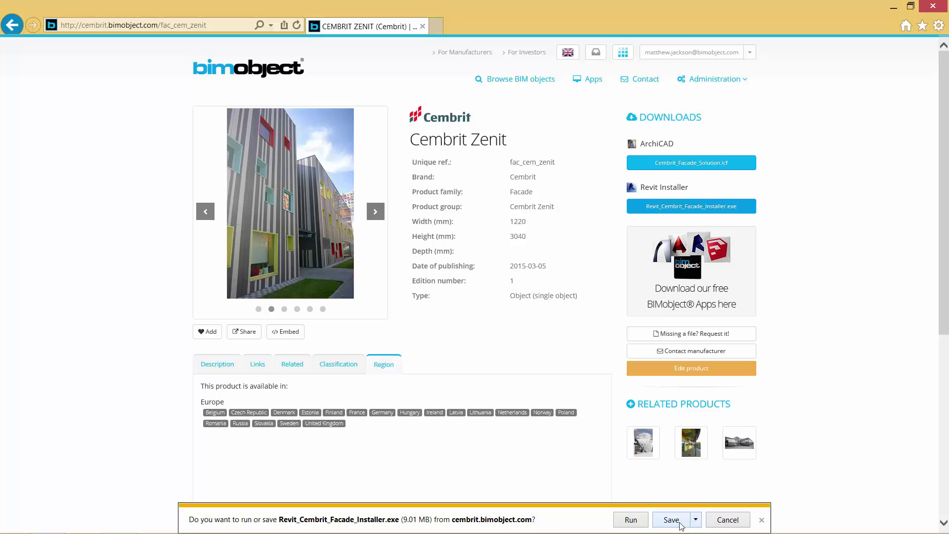
pyautogui.click(696, 521)
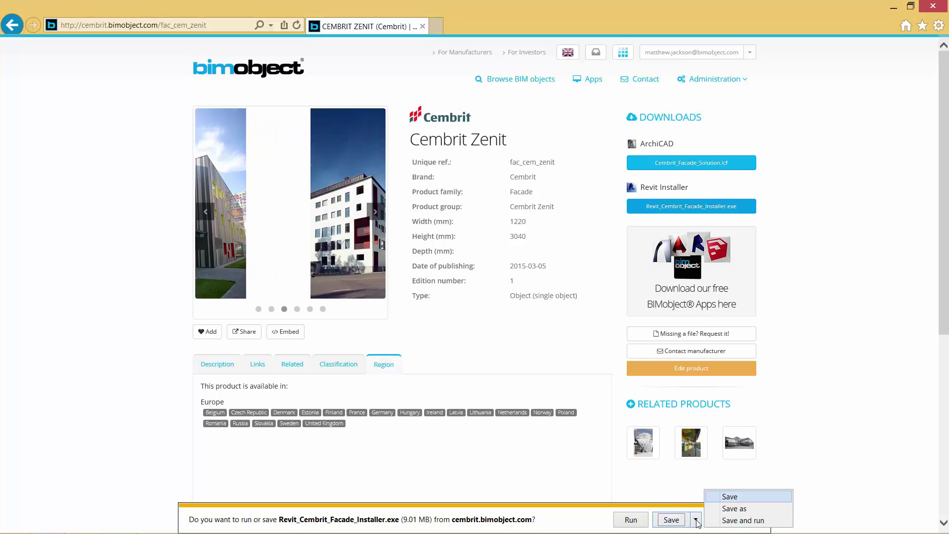
pyautogui.click(731, 496)
pyautogui.click(712, 519)
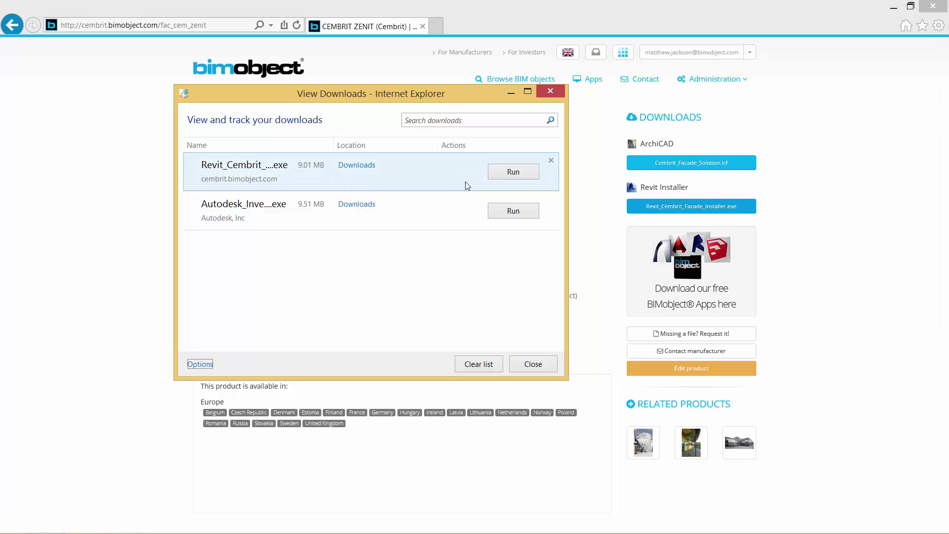
# - Run the installer, then cancel and exit its setup wizard without installing, closing the downloads list
pyautogui.click(512, 173)
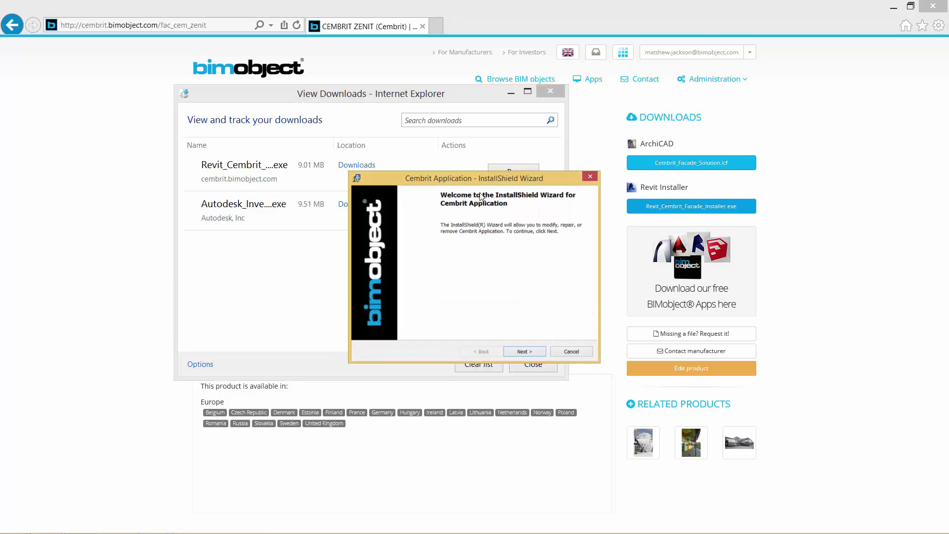
pyautogui.click(513, 319)
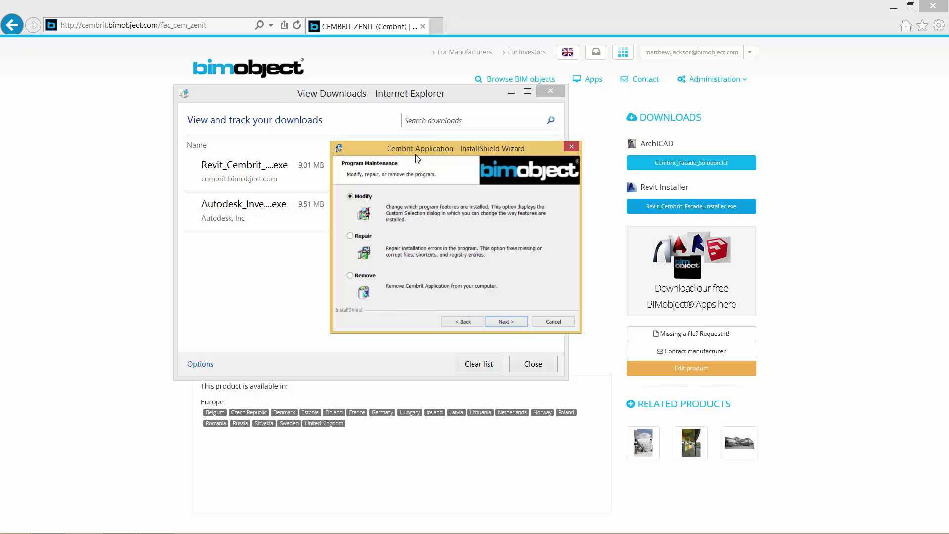
pyautogui.click(542, 322)
pyautogui.click(460, 289)
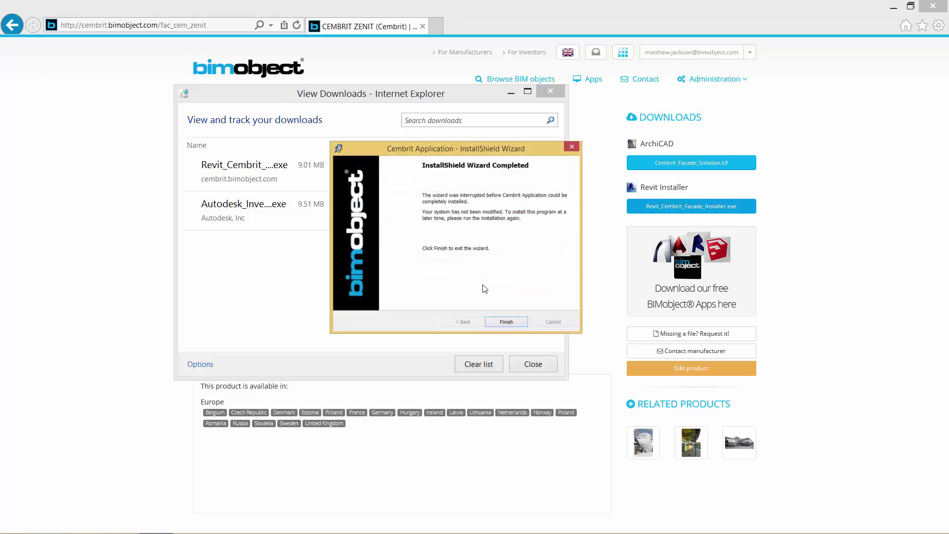
pyautogui.click(502, 321)
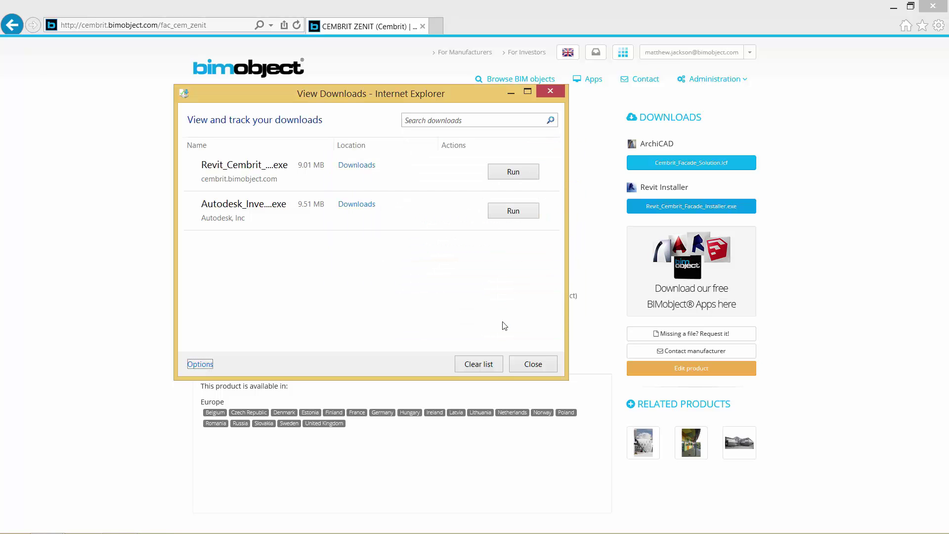
pyautogui.click(533, 363)
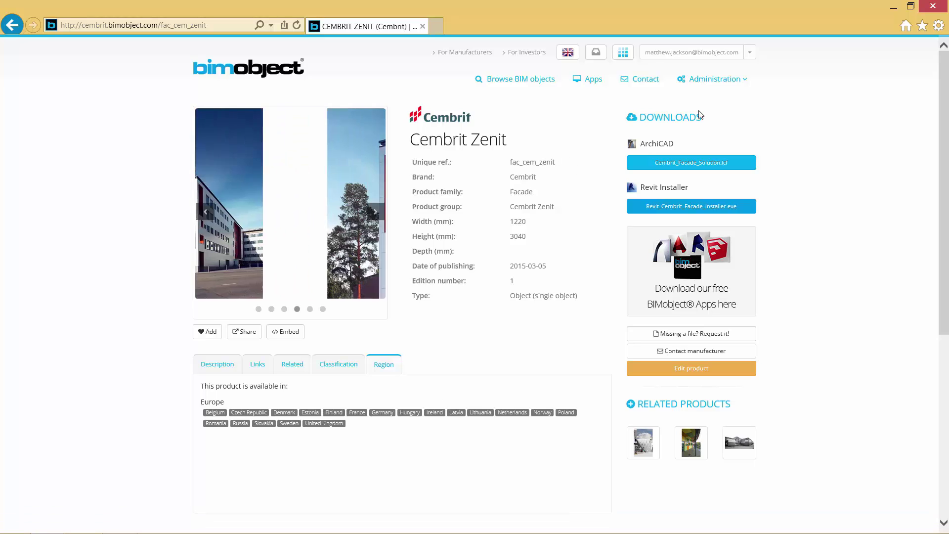
# - Switch to the Revit project and show the Cembrit ribbon tab's sub-construction tools
pyautogui.hotkey('alt', 'Tab')
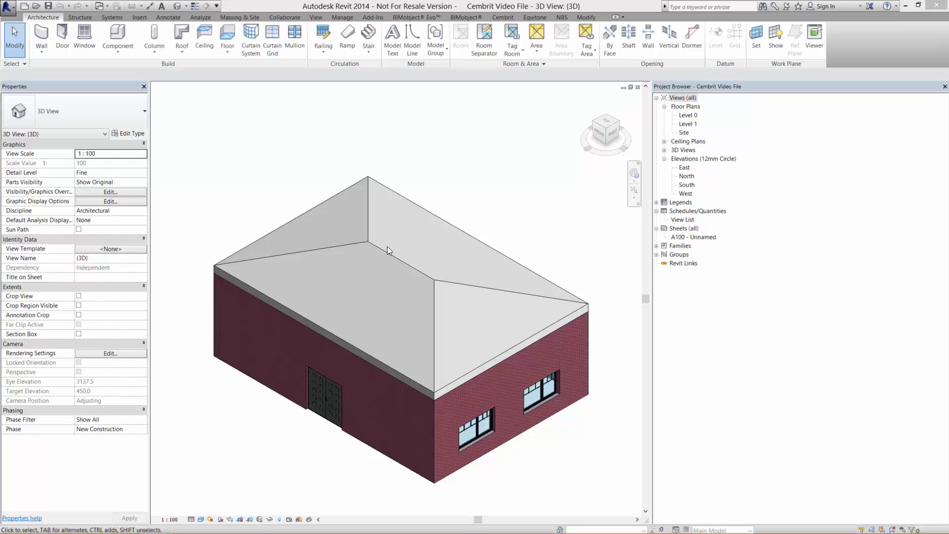
pyautogui.click(509, 20)
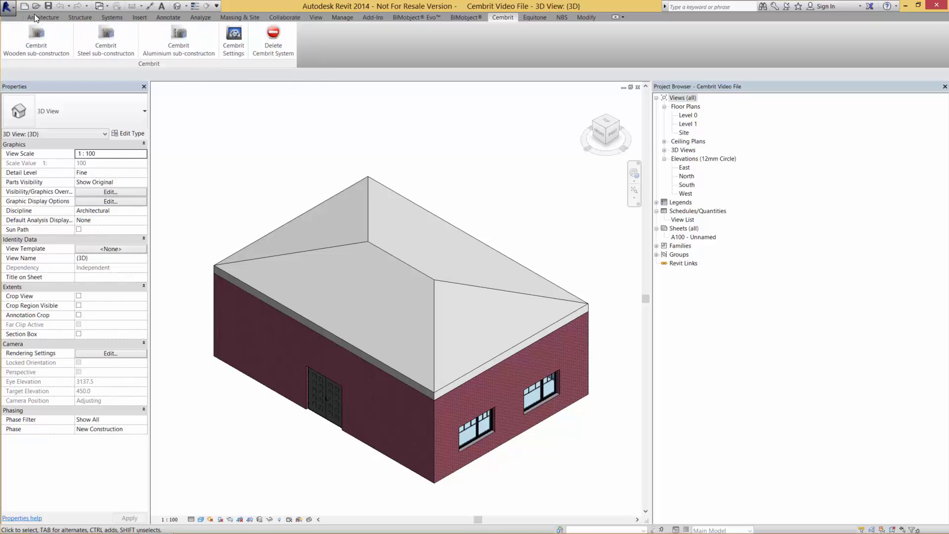
# - Open the Level 0 floor plan and select all four outer walls
pyautogui.doubleClick(688, 115)
pyautogui.moveTo(656, 259)
pyautogui.mouseDown()
pyautogui.moveTo(917, 254)
pyautogui.moveTo(752, 256)
pyautogui.mouseUp()
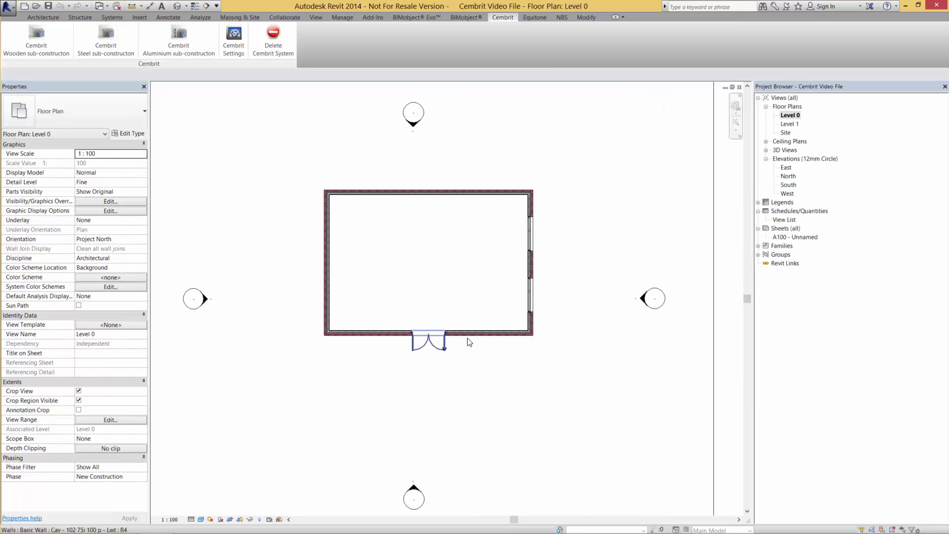
pyautogui.scroll(1, 469, 341)
pyautogui.click(476, 333)
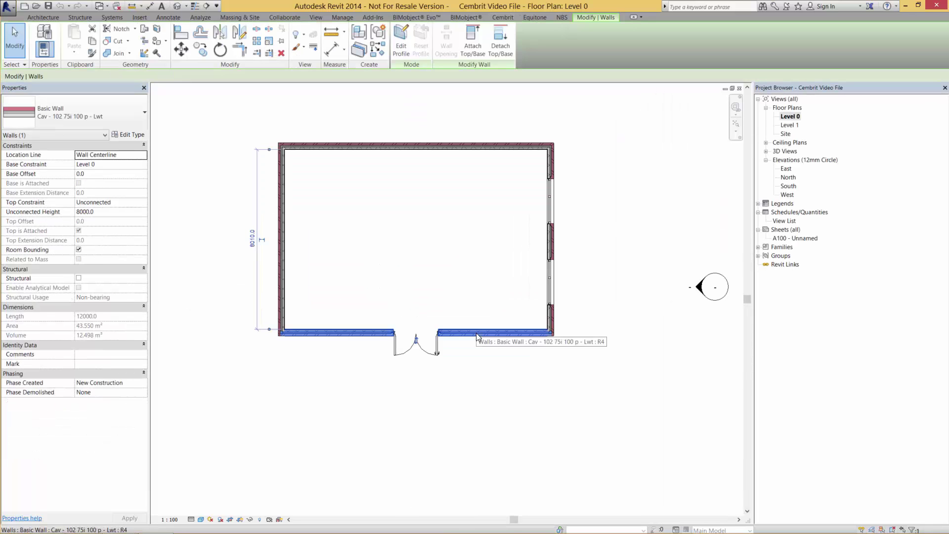
pyautogui.press('Tab')
pyautogui.click(510, 332)
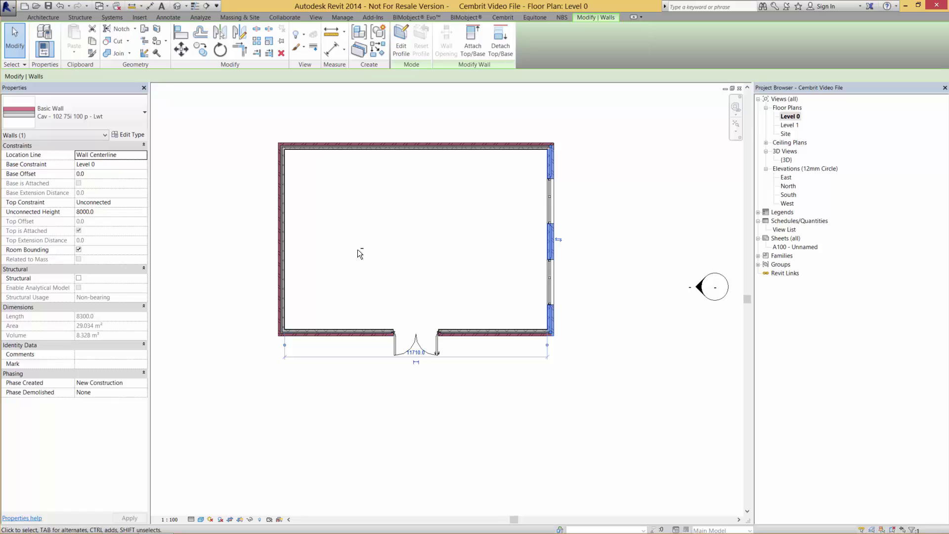
pyautogui.keyDown('ctrl'); pyautogui.click(337, 333); pyautogui.keyUp('ctrl')
pyautogui.keyDown('ctrl'); pyautogui.click(283, 260); pyautogui.keyUp('ctrl')
pyautogui.keyDown('ctrl'); pyautogui.click(368, 143); pyautogui.keyUp('ctrl')
# - Set the selected walls' Top Constraint to Up to level: Level 1
pyautogui.click(99, 202)
pyautogui.click(145, 202)
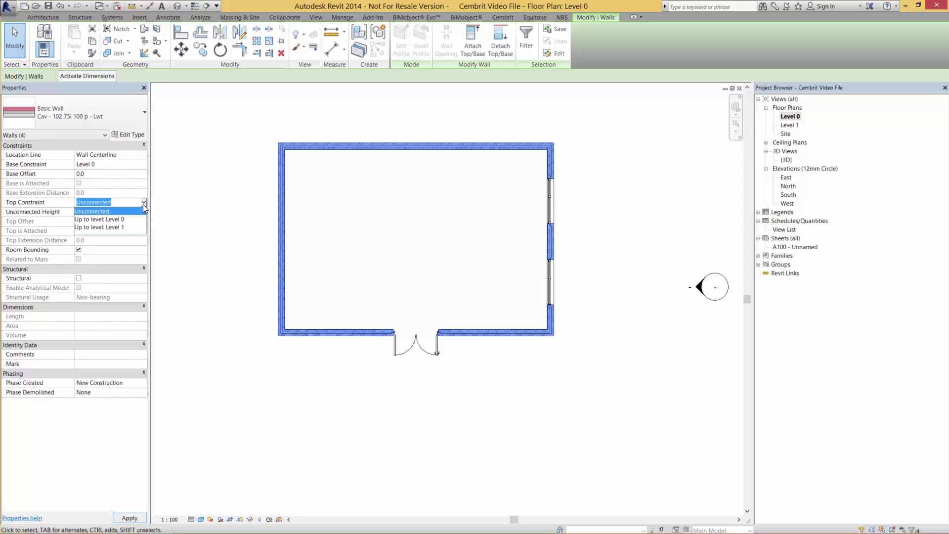
pyautogui.click(131, 230)
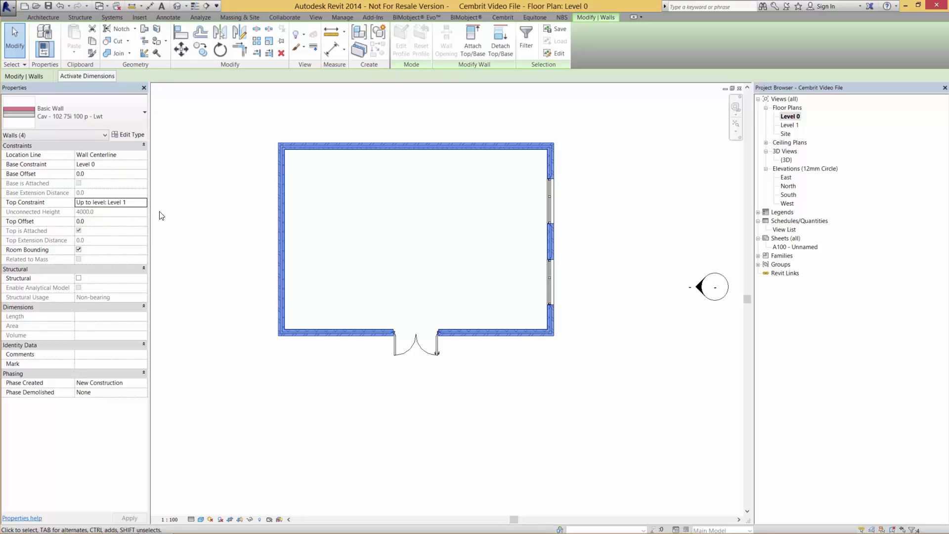
pyautogui.click(210, 387)
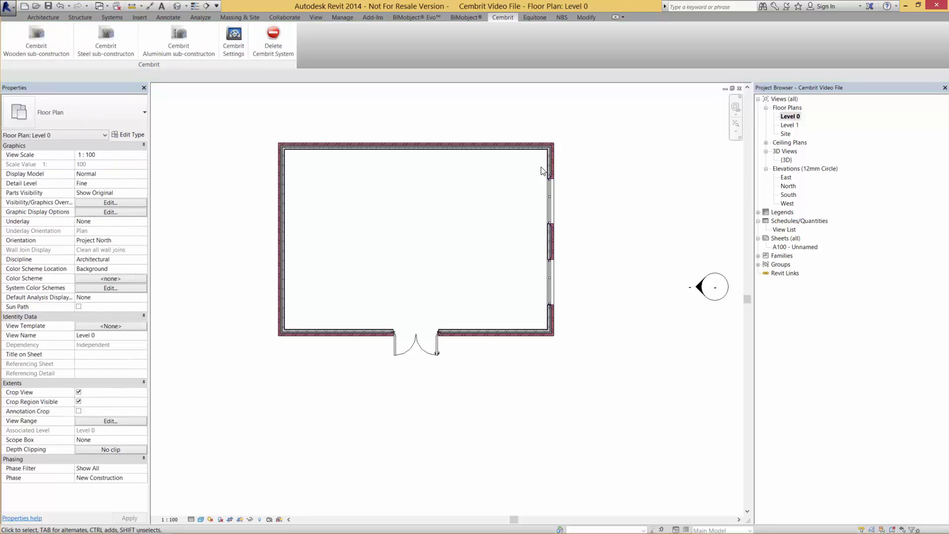
# - Check the raised walls in 3D, then return to Level 0 and start the Cembrit facade command
pyautogui.doubleClick(786, 160)
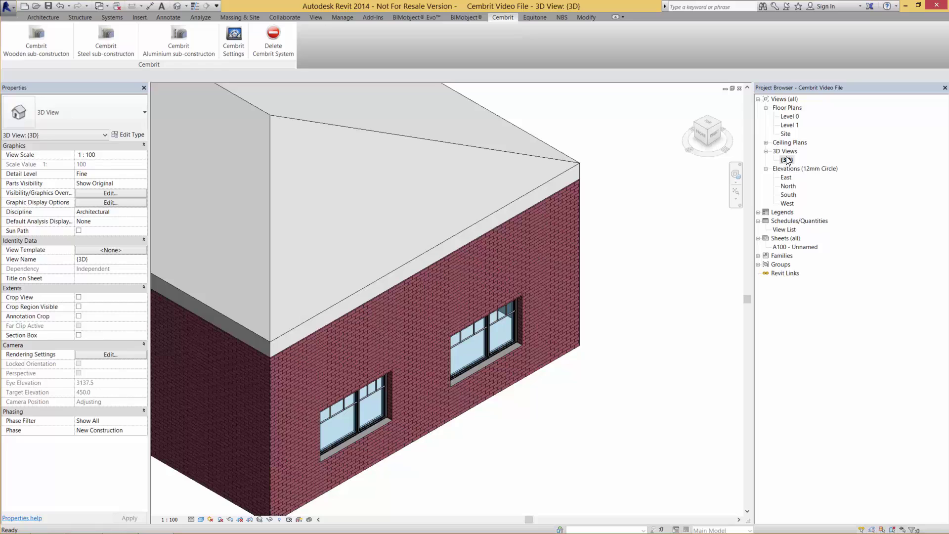
pyautogui.doubleClick(790, 117)
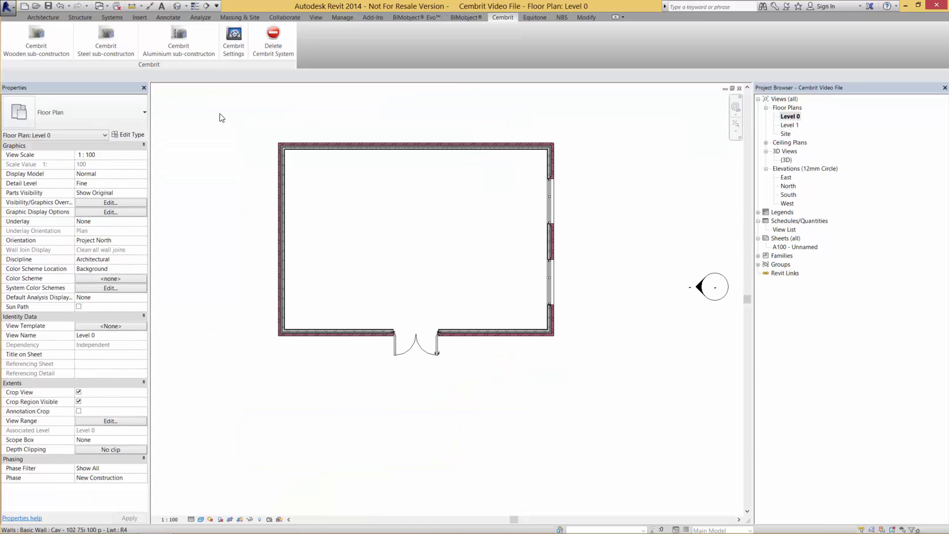
pyautogui.click(118, 49)
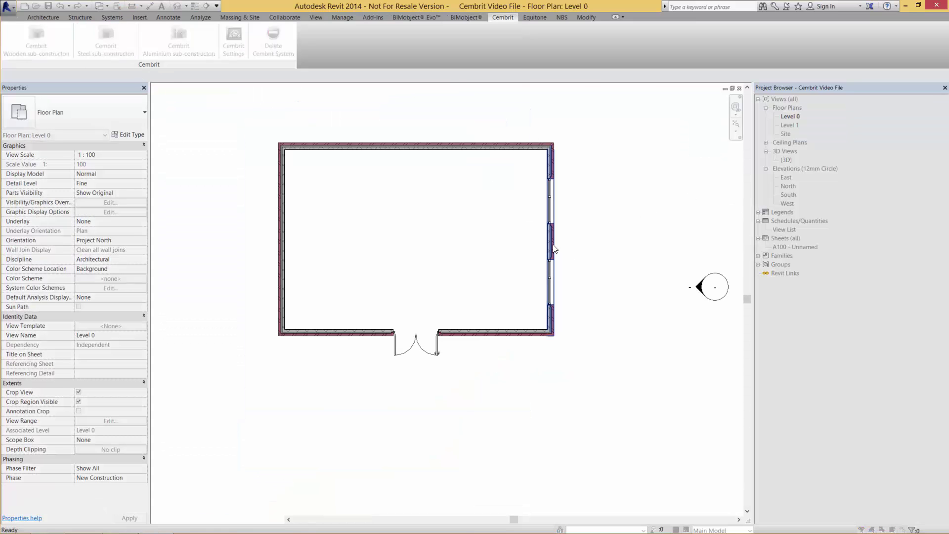
# - Pick the east wall, opening its 8683 x 4000 Facade Boards Design with 1000-high rows
pyautogui.click(553, 245)
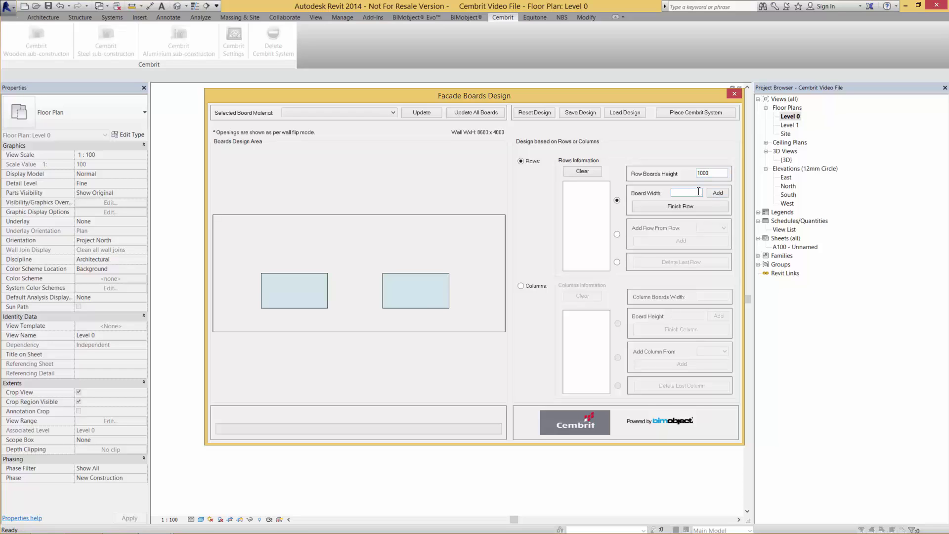
# - Fill the first row with three 2000-wide boards and finish it
pyautogui.click(717, 192)
pyautogui.click(717, 193)
pyautogui.click(717, 193)
pyautogui.click(717, 193)
pyautogui.click(717, 192)
pyautogui.click(689, 208)
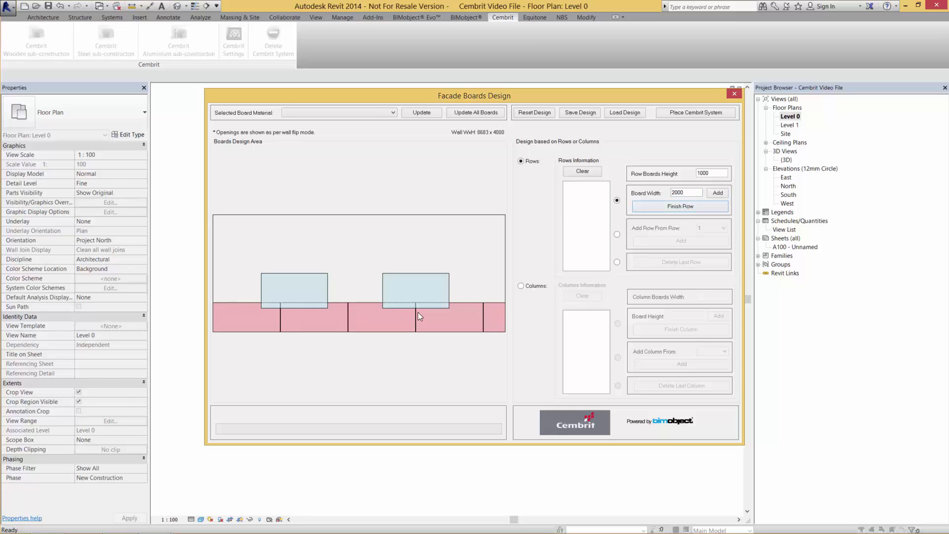
# - Build a staggered second row: one 1000-wide board followed by 2000-wide boards
pyautogui.click(679, 193)
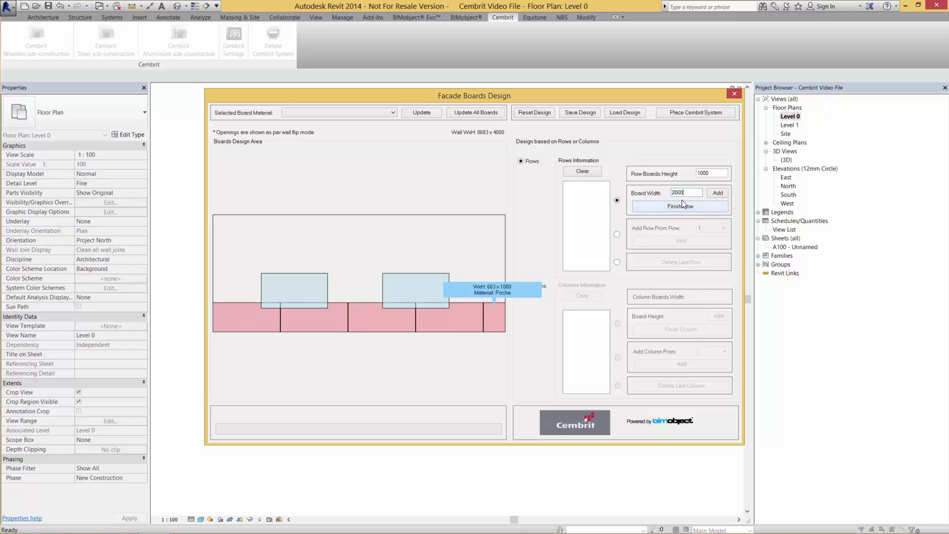
pyautogui.doubleClick(677, 192)
pyautogui.write('10')
pyautogui.click(715, 194)
pyautogui.doubleClick(677, 192)
pyautogui.write('2')
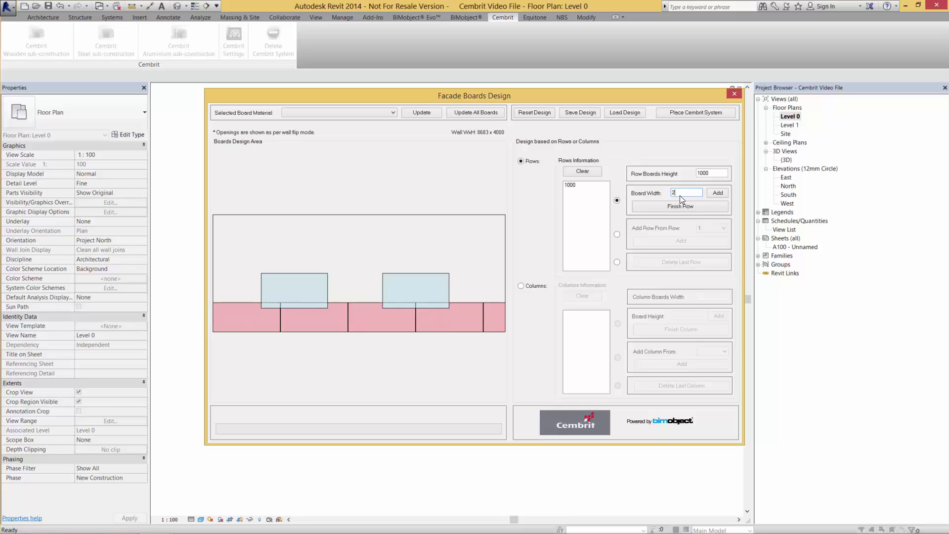
pyautogui.write('000')
pyautogui.click(716, 193)
pyautogui.click(717, 194)
pyautogui.click(718, 195)
pyautogui.click(717, 194)
pyautogui.click(702, 205)
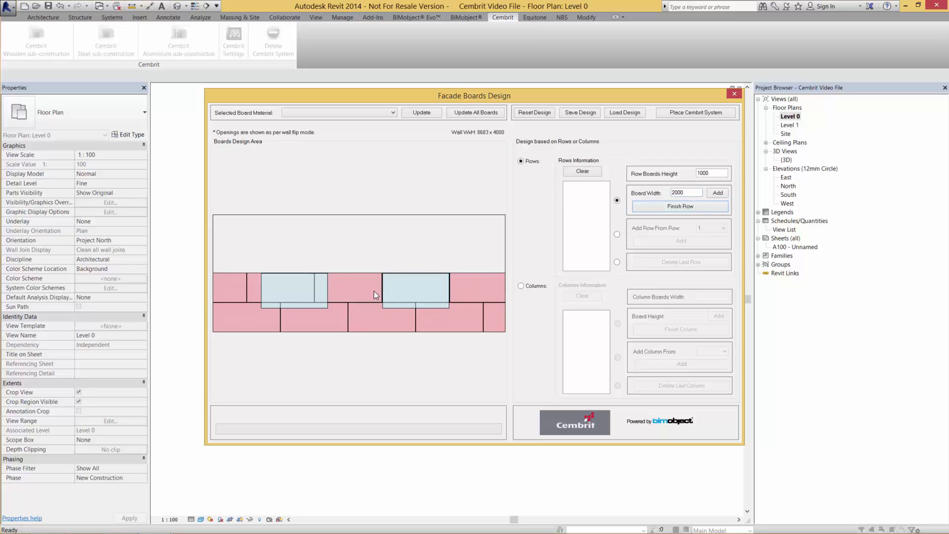
# - Add two more rows copied from an existing row, then select a top-row board
pyautogui.click(616, 234)
pyautogui.click(671, 239)
pyautogui.click(671, 239)
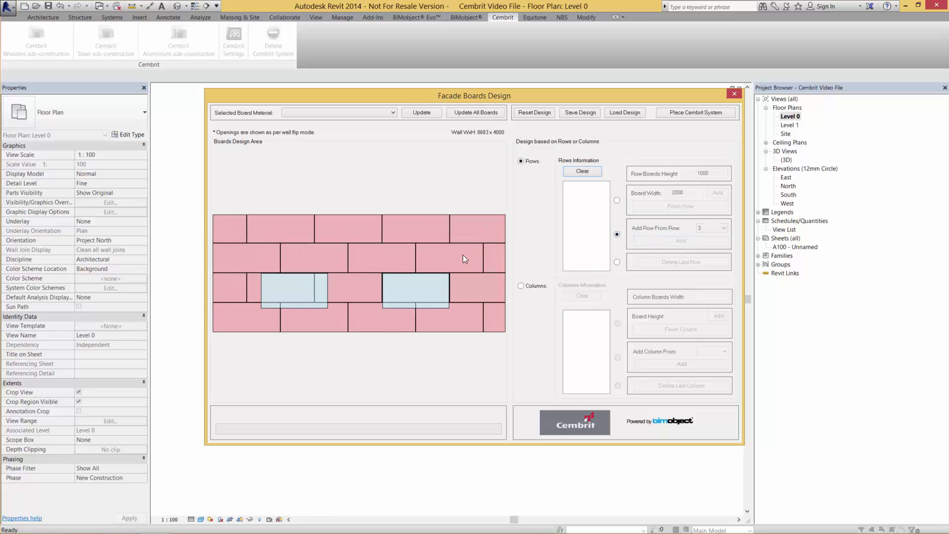
pyautogui.click(344, 291)
pyautogui.click(342, 230)
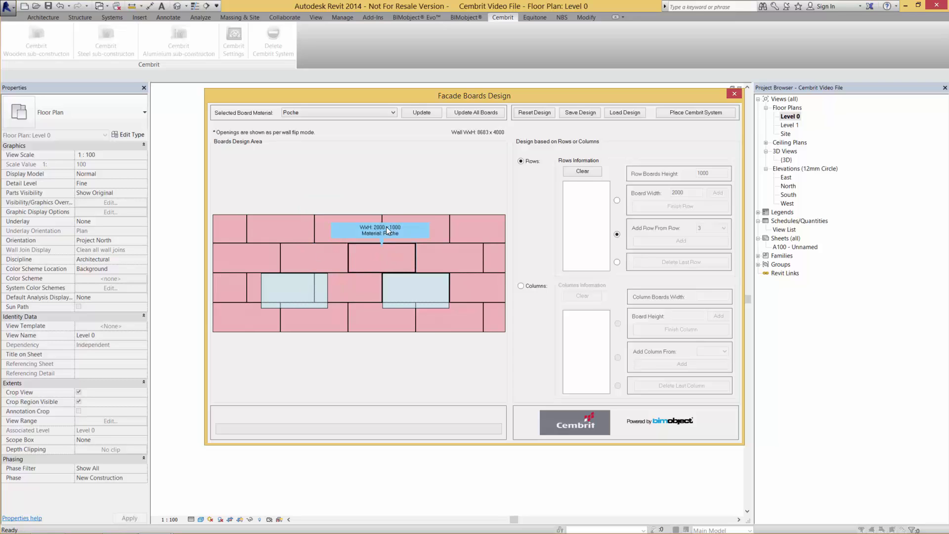
pyautogui.click(387, 112)
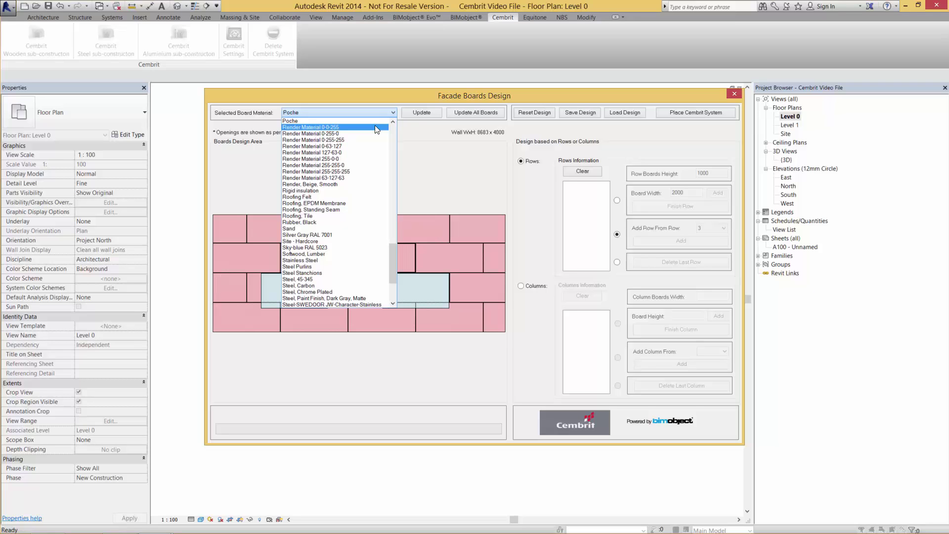
# - Apply Render Material 0-0-255 to all boards and confirm the update
pyautogui.click(375, 127)
pyautogui.click(476, 112)
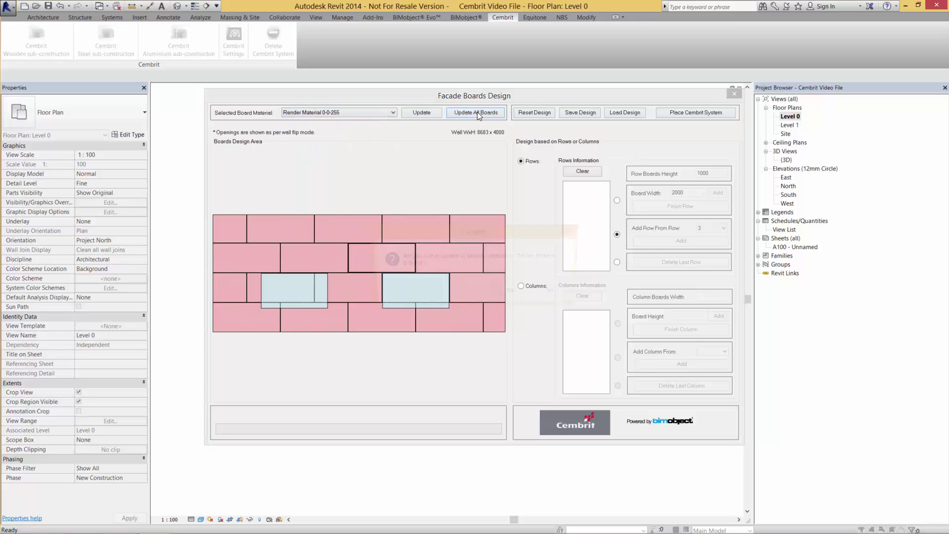
pyautogui.click(529, 295)
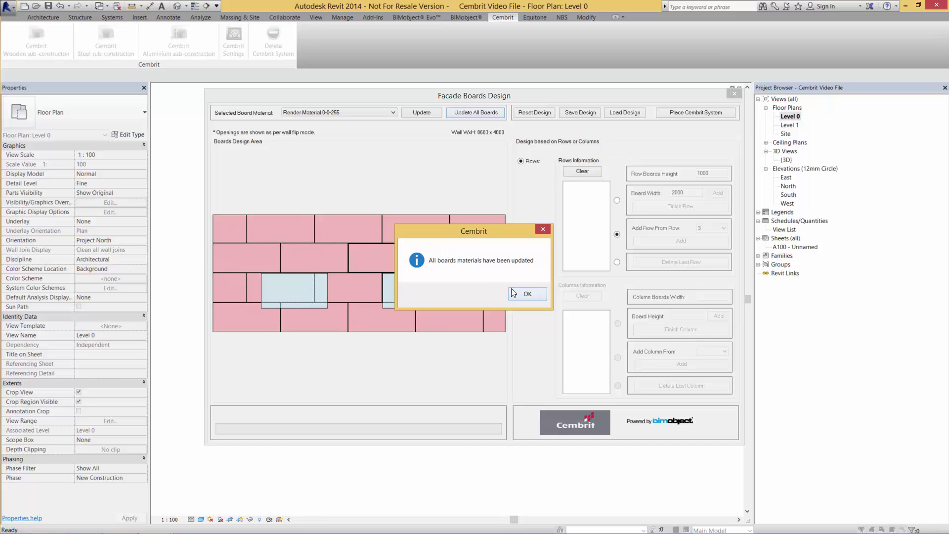
pyautogui.click(523, 294)
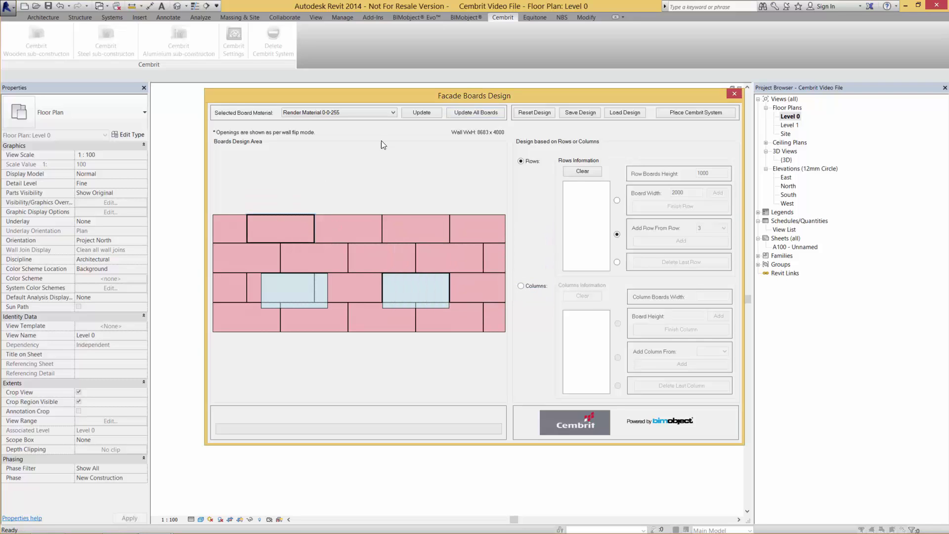
# - Give Render Material 0-255-0 to one top-row, one second-row and two bottom-row boards
pyautogui.click(391, 114)
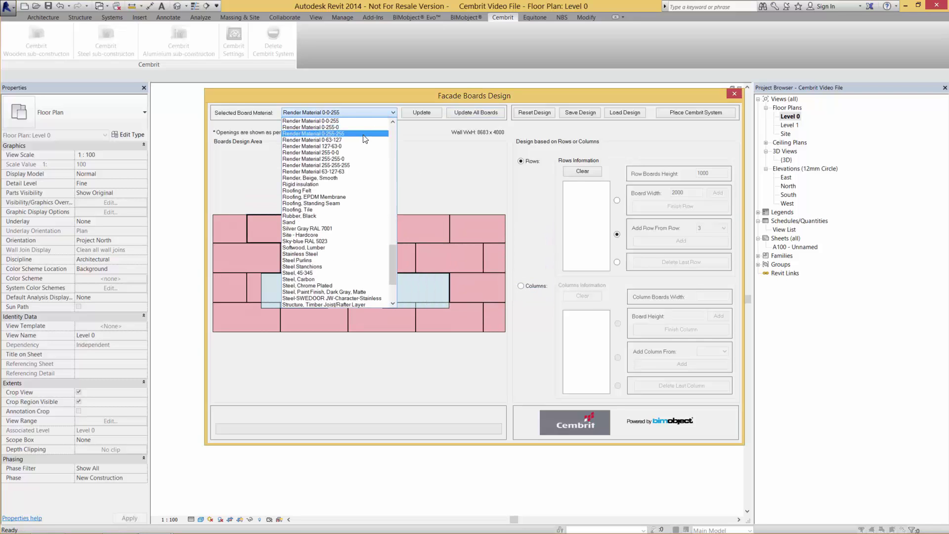
pyautogui.click(371, 128)
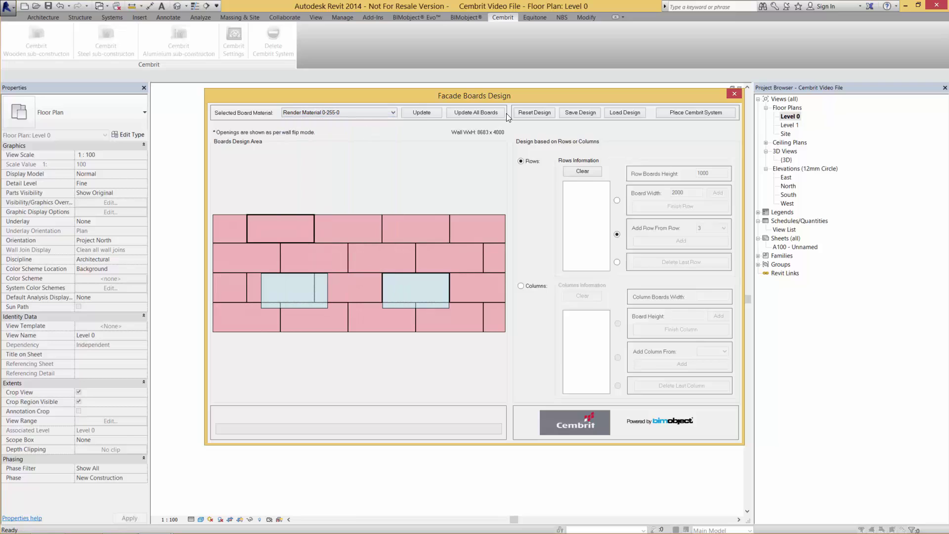
pyautogui.click(422, 113)
pyautogui.click(395, 256)
pyautogui.click(391, 114)
pyautogui.click(379, 127)
pyautogui.click(418, 114)
pyautogui.click(341, 322)
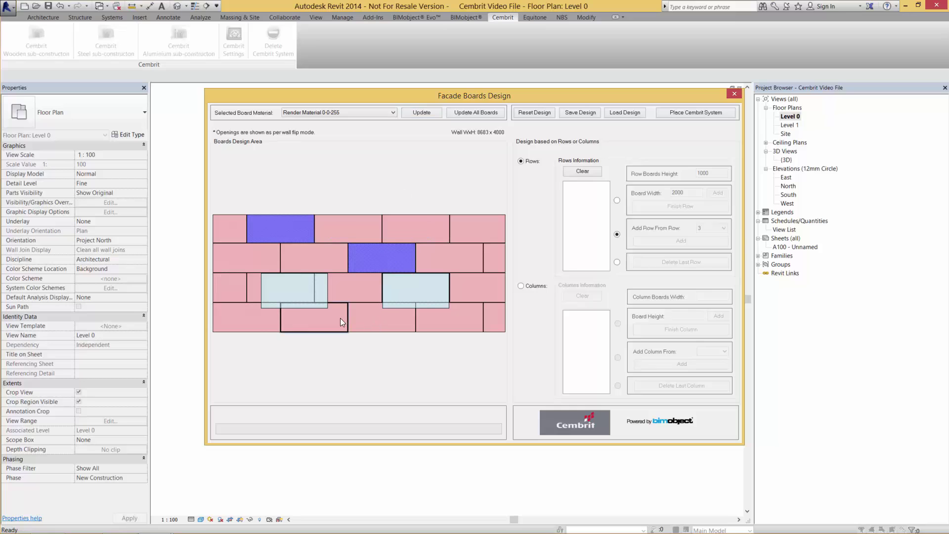
pyautogui.click(417, 113)
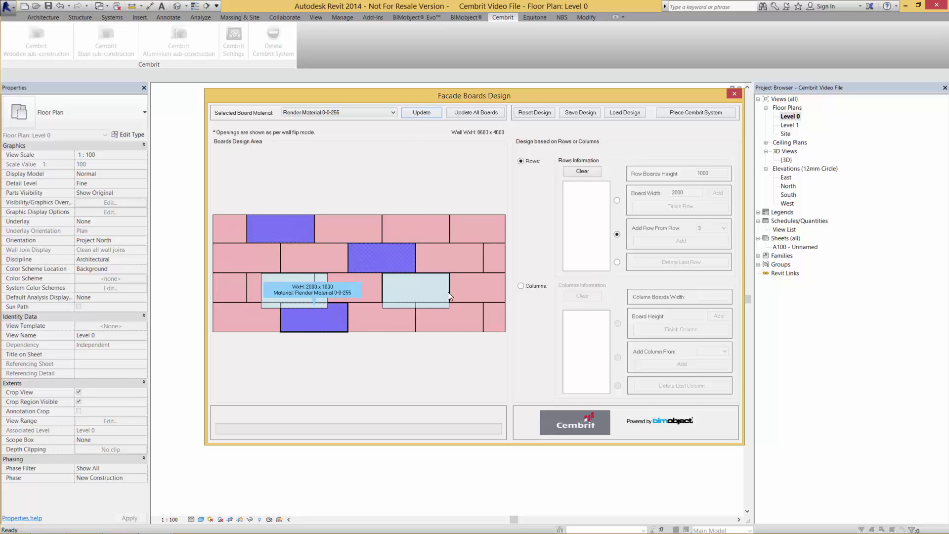
pyautogui.click(435, 318)
pyautogui.click(422, 114)
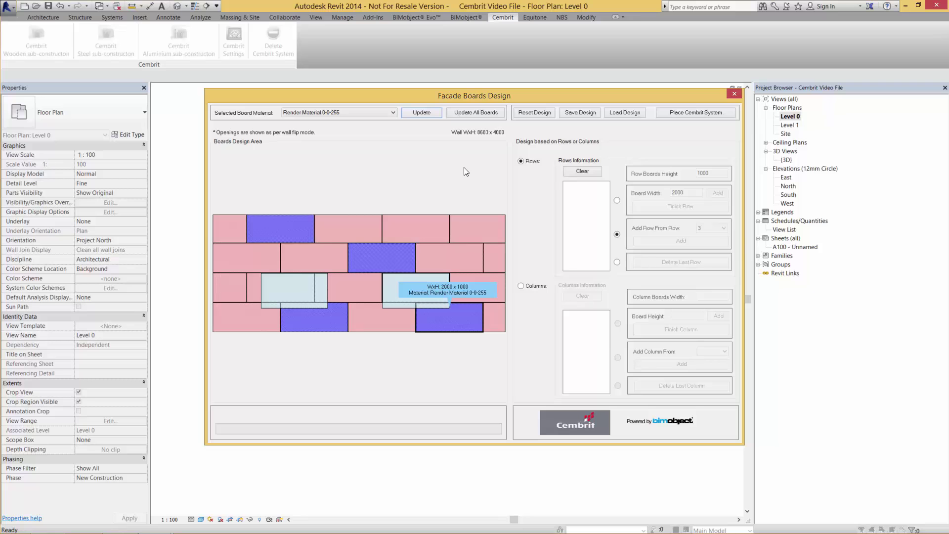
# - Give Render Material 0-255-255 to the top-right board and second-row boards
pyautogui.click(478, 220)
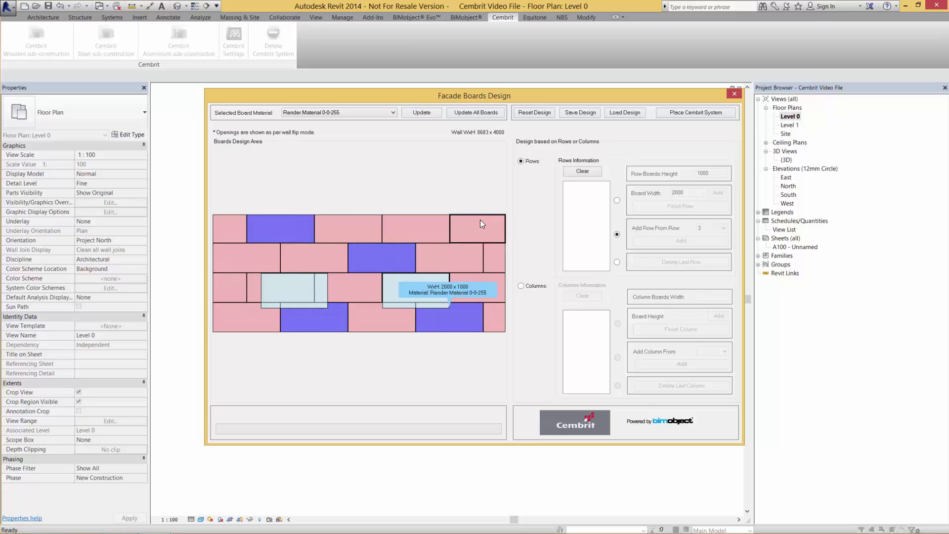
pyautogui.click(393, 112)
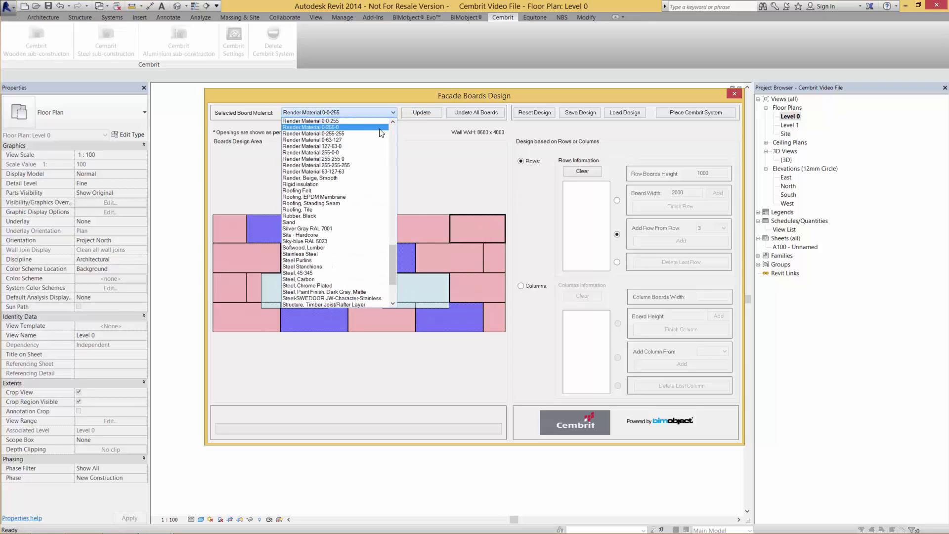
pyautogui.click(379, 133)
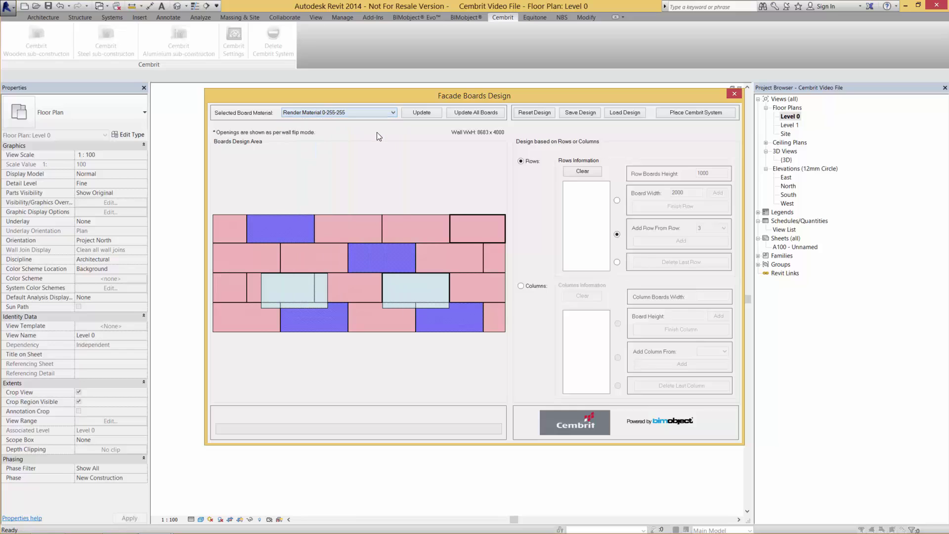
pyautogui.click(429, 111)
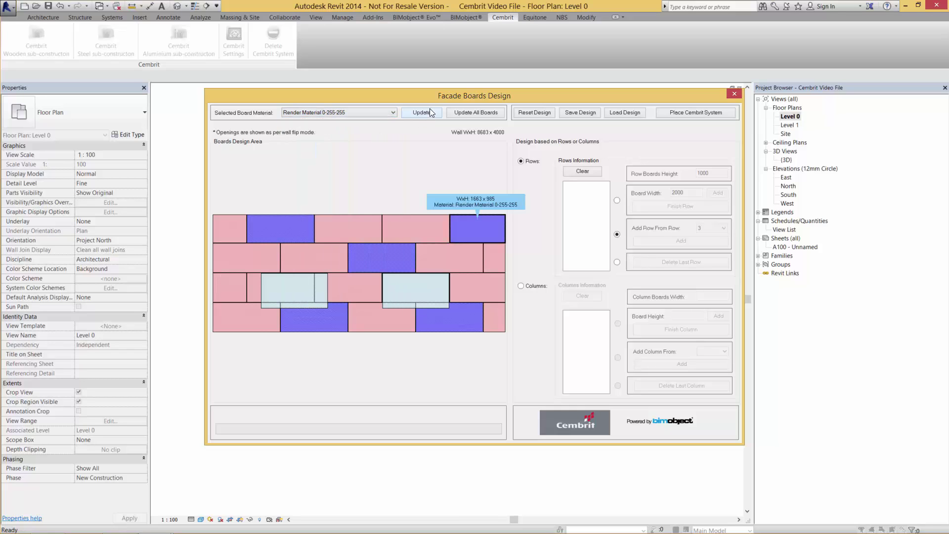
pyautogui.click(271, 255)
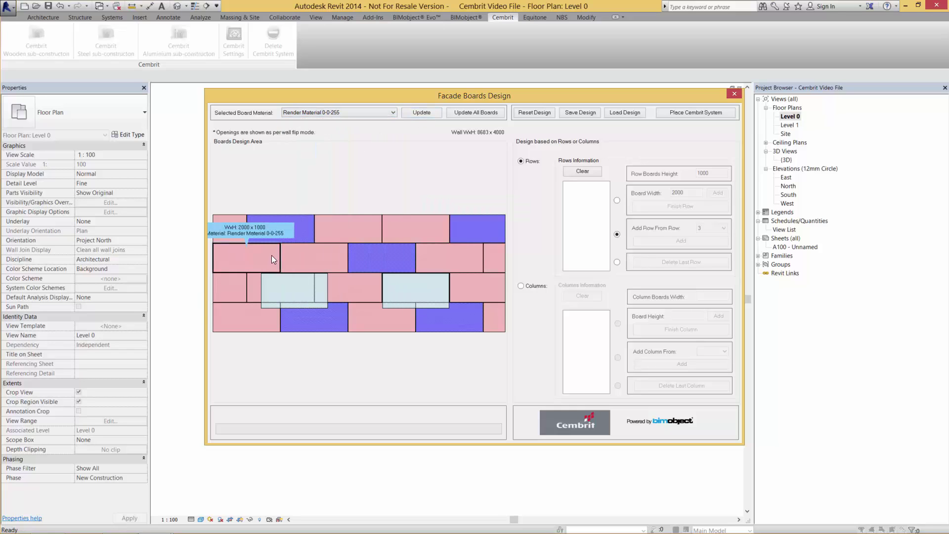
pyautogui.click(423, 112)
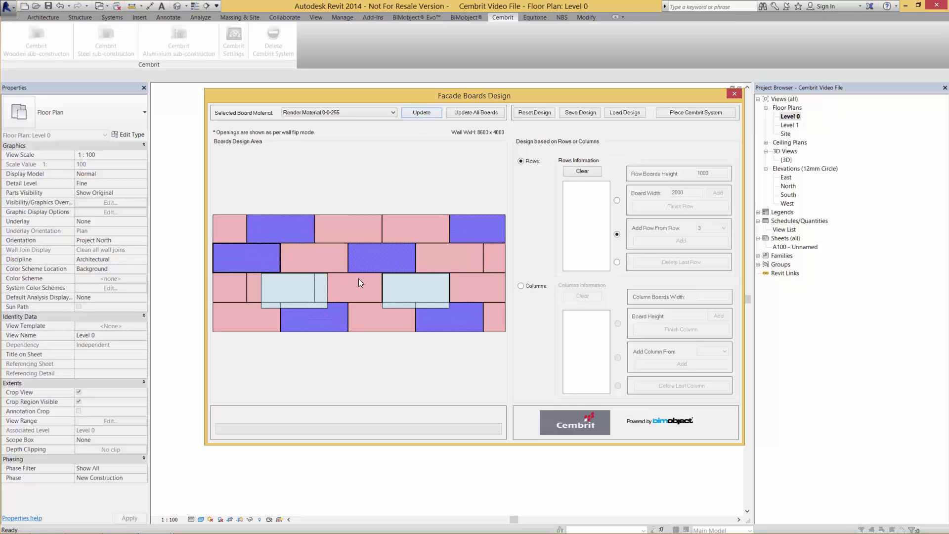
pyautogui.click(497, 257)
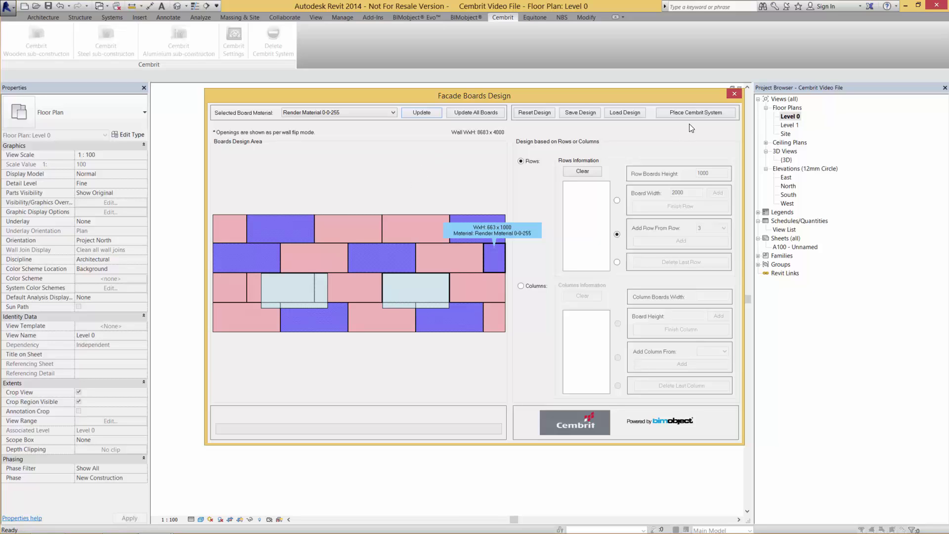
# - Save the design to the Desktop as 'Cembrit Demo 2' XML and place the Cembrit system
pyautogui.click(585, 115)
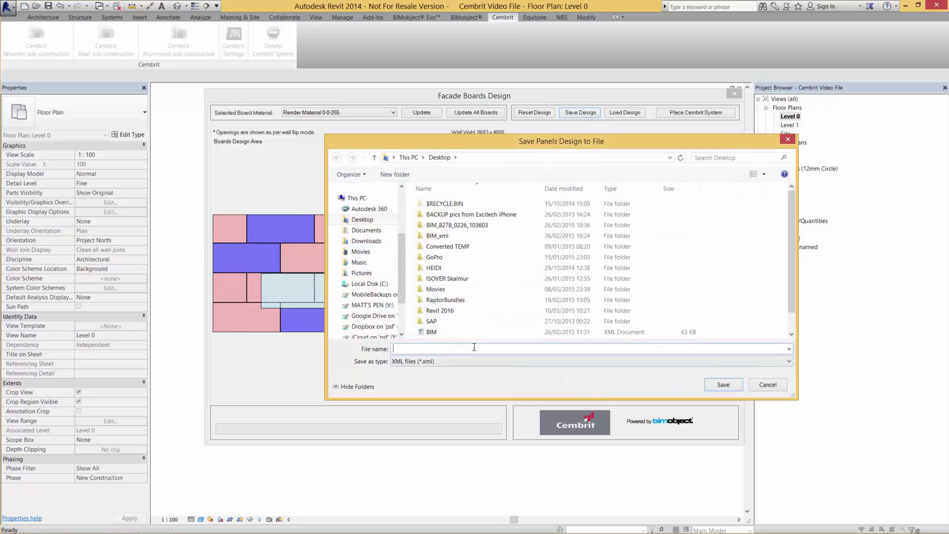
pyautogui.write('Cembrit ')
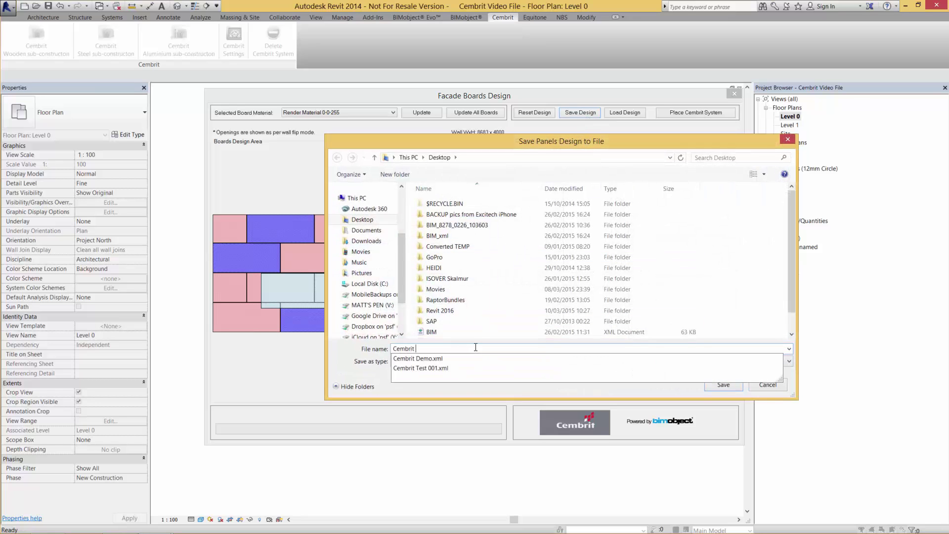
pyautogui.write('Demo 2')
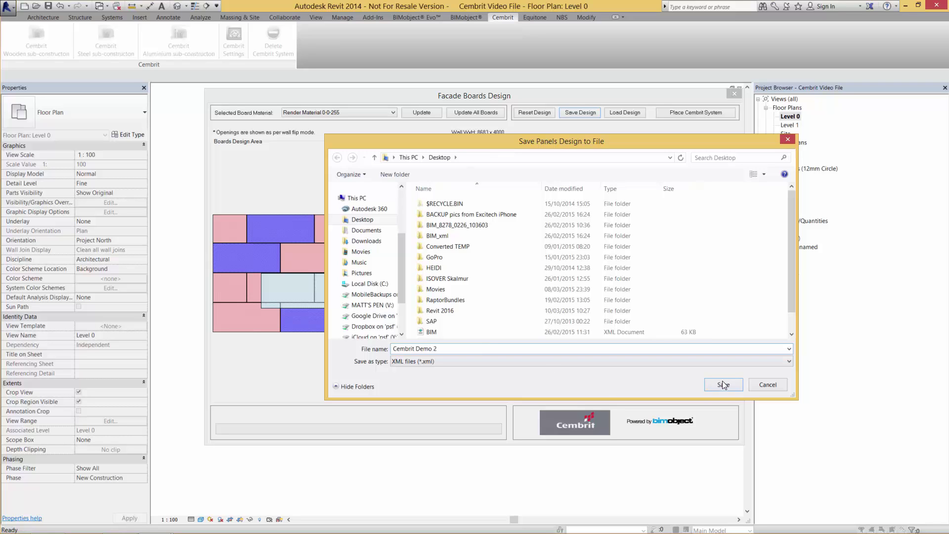
pyautogui.click(722, 384)
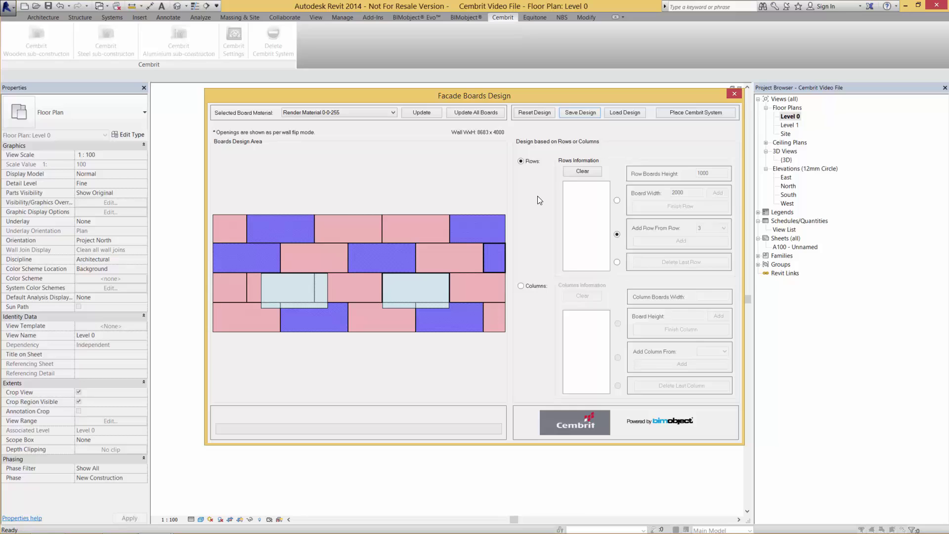
pyautogui.click(686, 114)
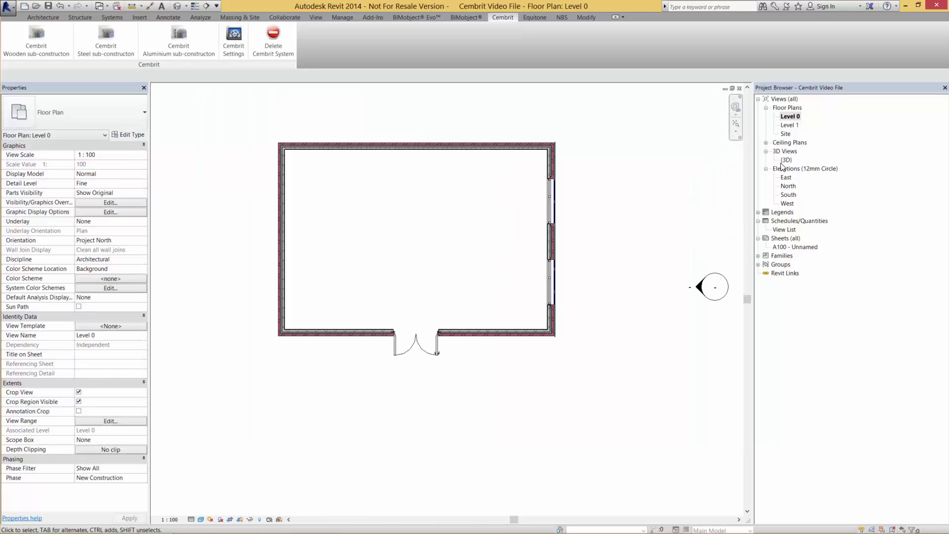
# - View the building in 3D showing the placed blue, green and cyan facade boards
pyautogui.doubleClick(786, 160)
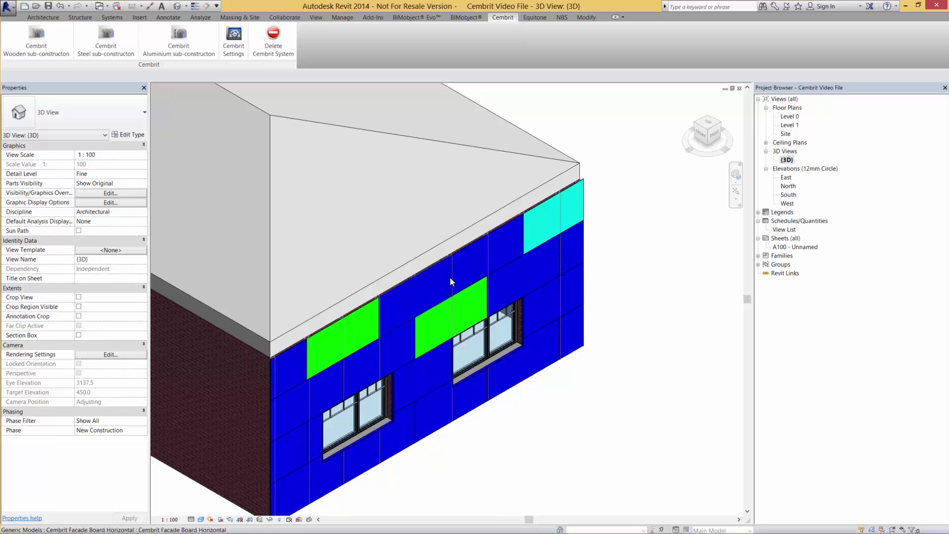
# - Zoom in on the facade corner to inspect the blue boards and brackets, then turn the view to the brick side with its door
pyautogui.scroll(-4, 432, 283)
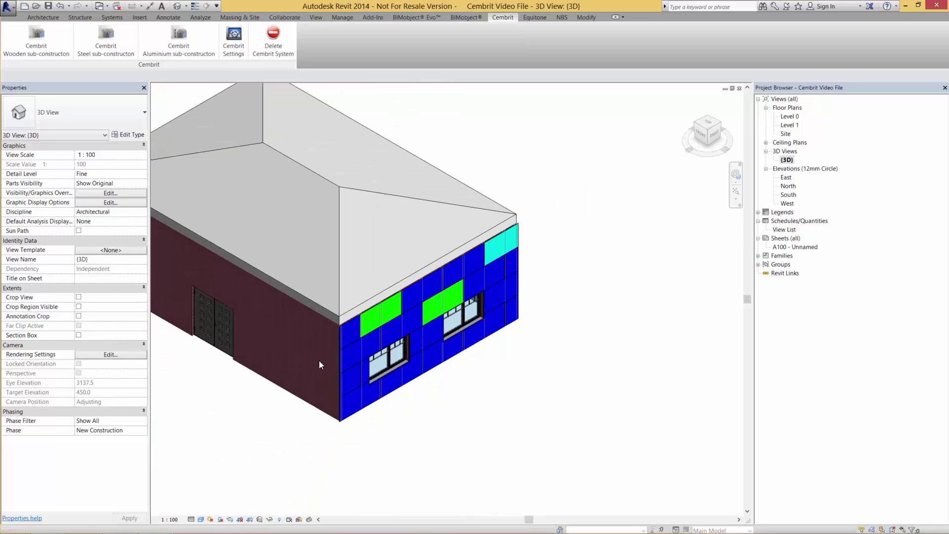
pyautogui.scroll(1, 297, 368)
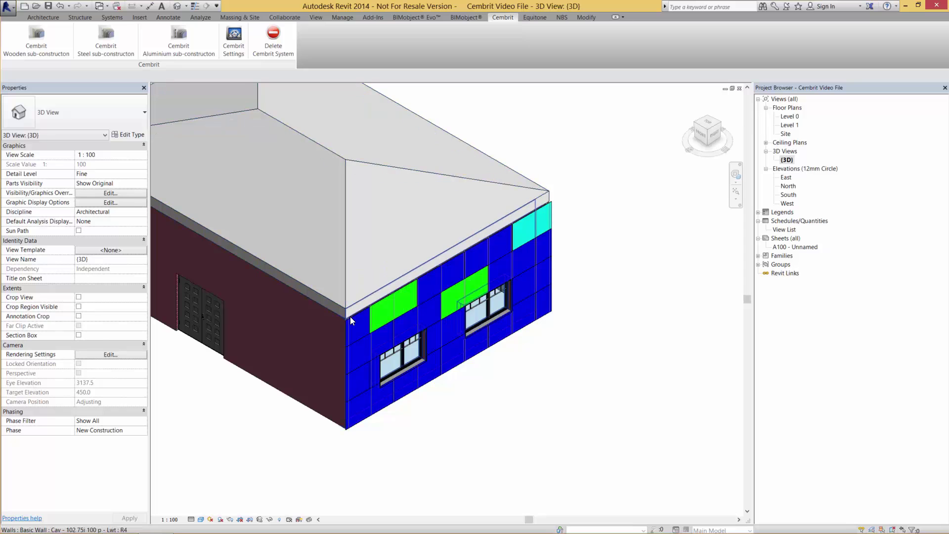
pyautogui.scroll(1, 350, 316)
pyautogui.scroll(2, 385, 305)
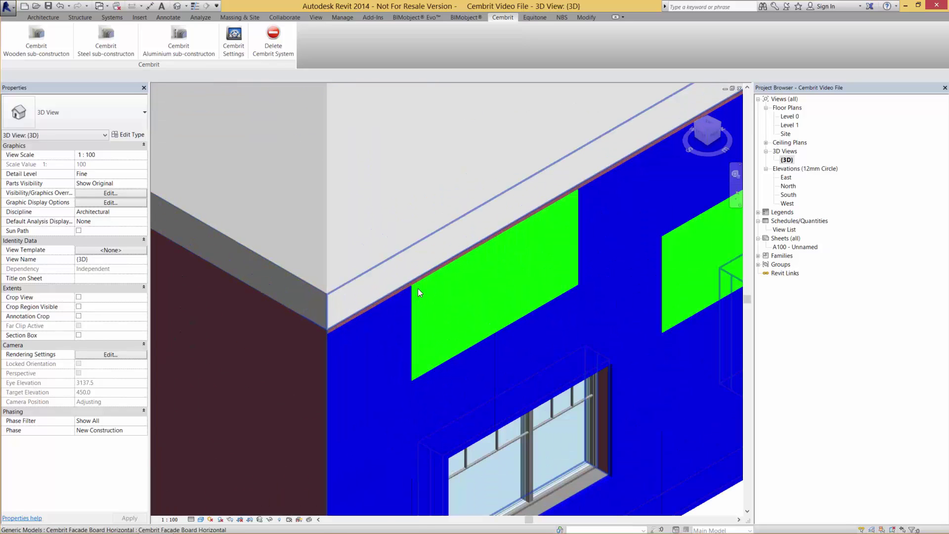
pyautogui.scroll(3, 417, 289)
pyautogui.scroll(2, 417, 289)
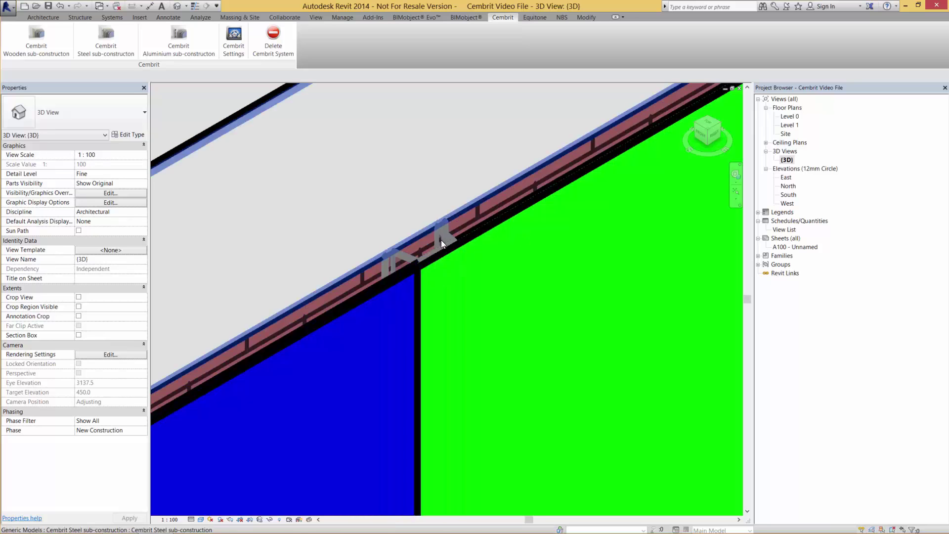
pyautogui.scroll(-5, 423, 272)
pyautogui.scroll(-6, 423, 273)
pyautogui.scroll(2, 420, 275)
pyautogui.scroll(4, 420, 275)
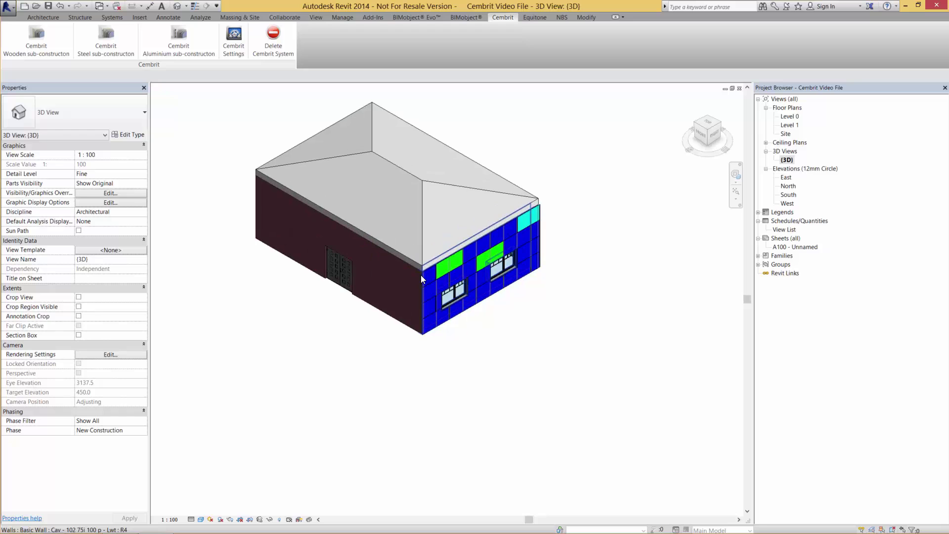
pyautogui.click(694, 123)
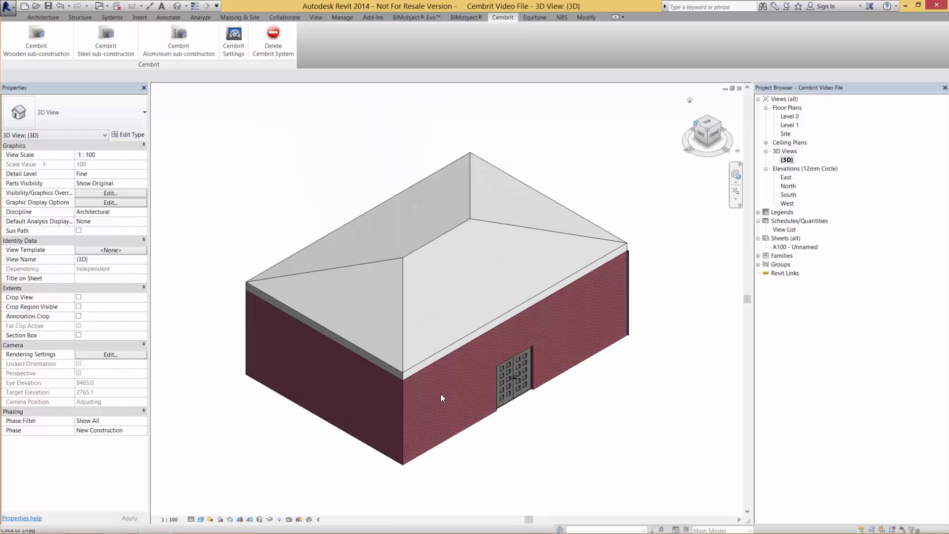
# - Start a steel sub-construction cladding on the brick wall and load the Cembrit Demo 2 design
pyautogui.click(87, 38)
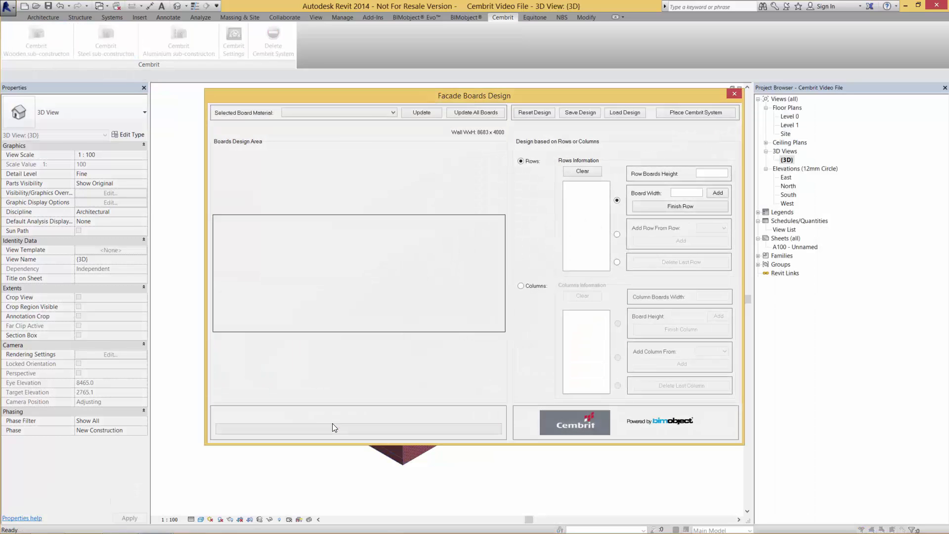
pyautogui.click(624, 113)
pyautogui.scroll(-3, 489, 316)
pyautogui.click(459, 324)
pyautogui.click(723, 385)
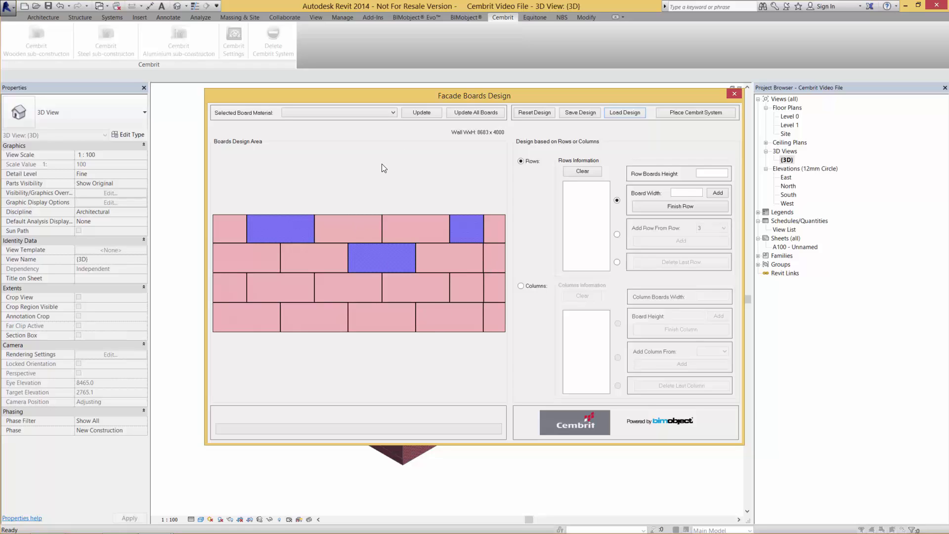
# - Change every board's material to Aluminium and place the Cembrit system on the wall
pyautogui.click(383, 112)
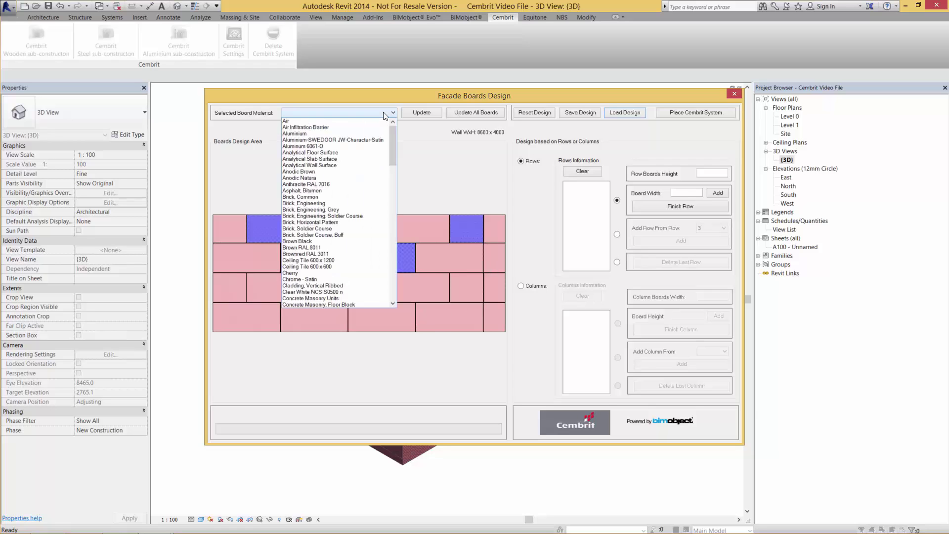
pyautogui.click(368, 133)
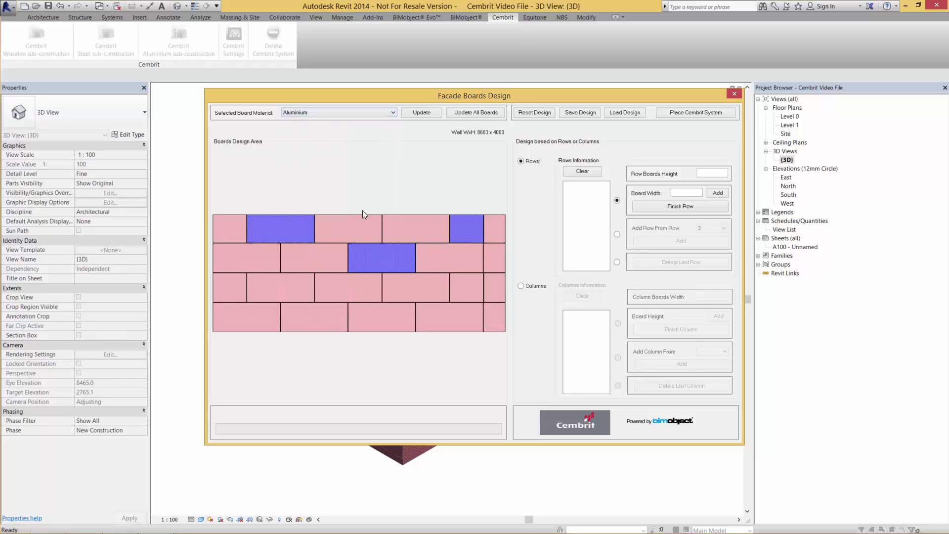
pyautogui.click(459, 114)
pyautogui.click(502, 293)
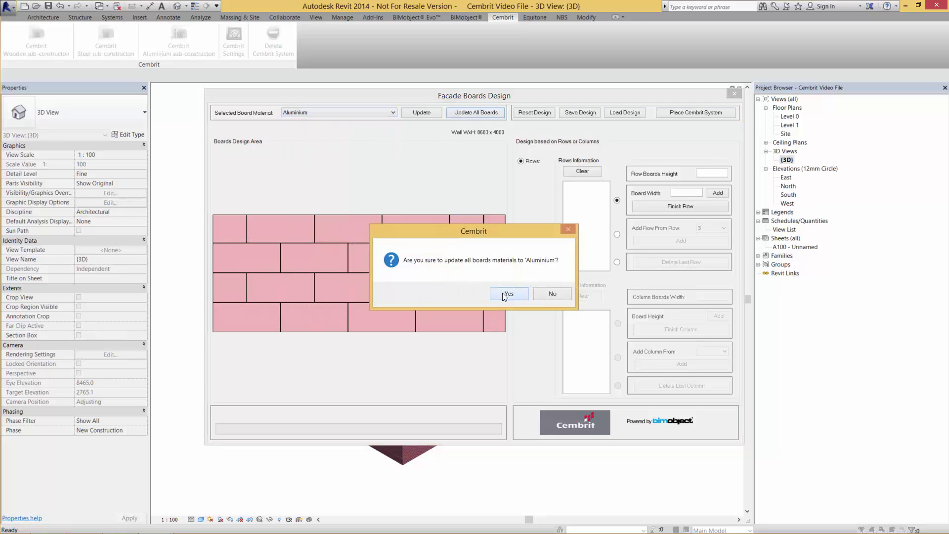
pyautogui.click(528, 293)
pyautogui.click(698, 112)
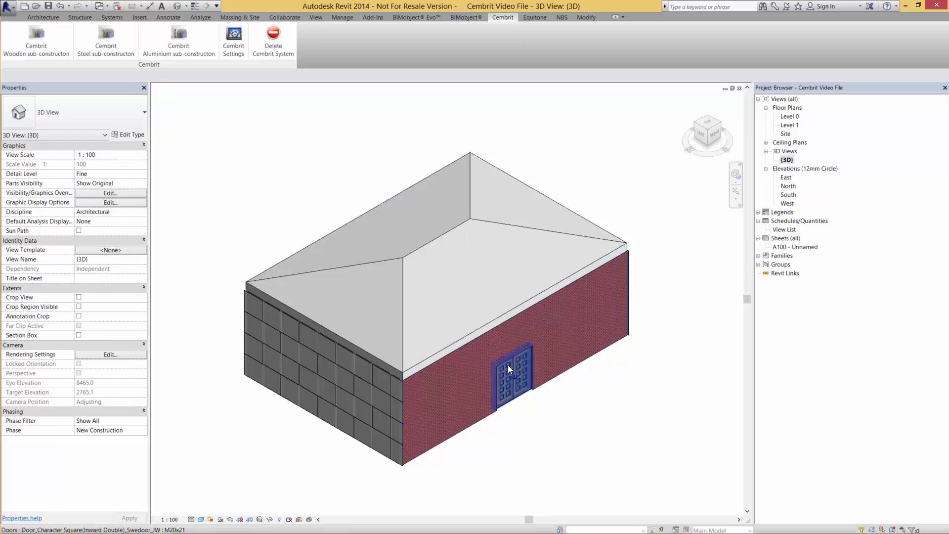
# - Delete the grey Aluminium Cembrit boards from the side wall, confirming Yes in Delete Cembrit Panels
pyautogui.click(720, 121)
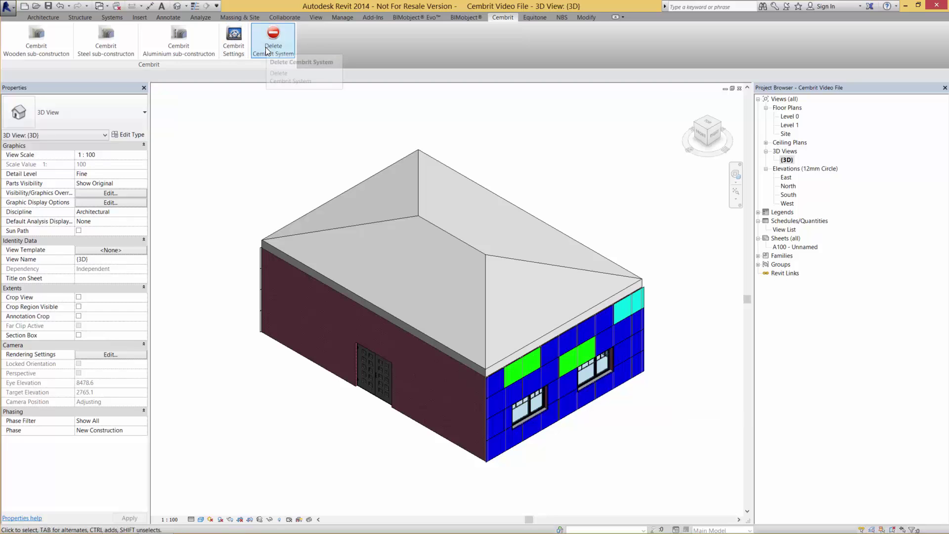
pyautogui.click(695, 122)
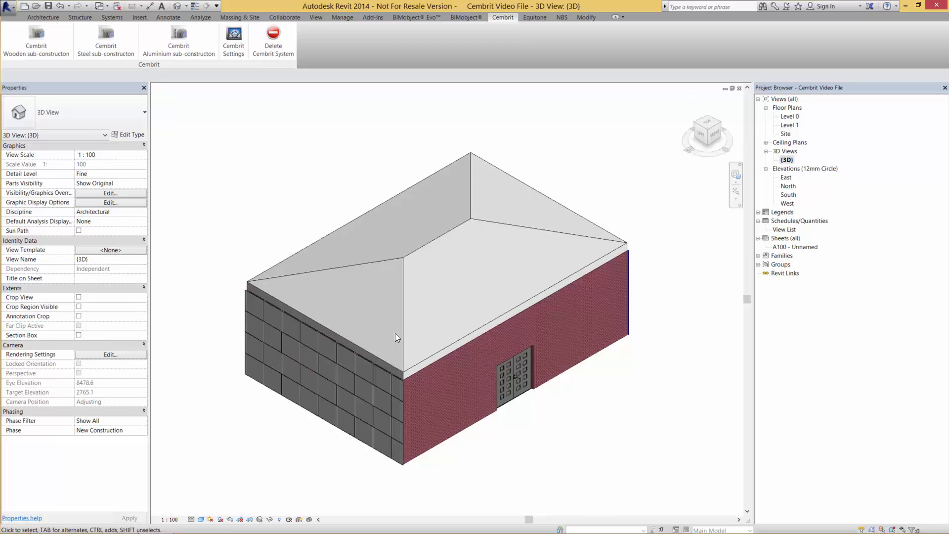
pyautogui.click(274, 37)
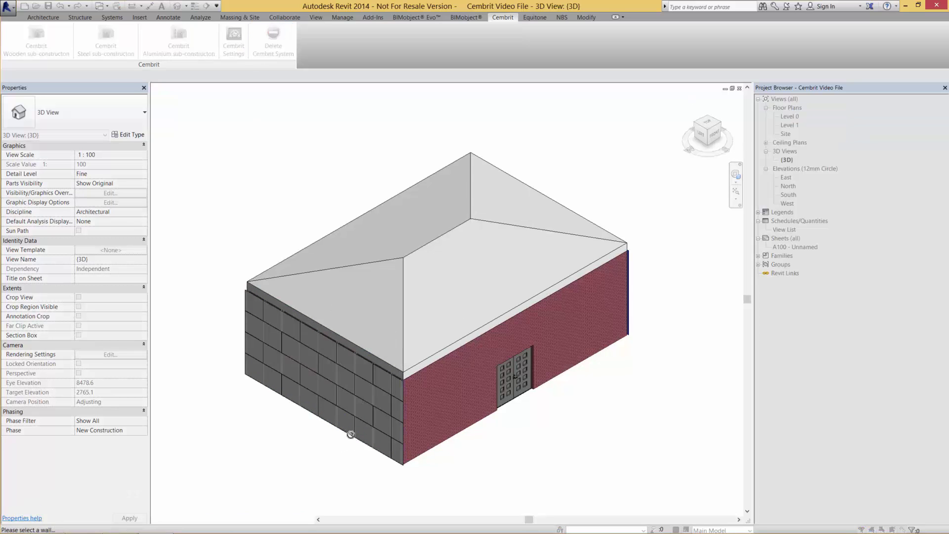
pyautogui.click(382, 445)
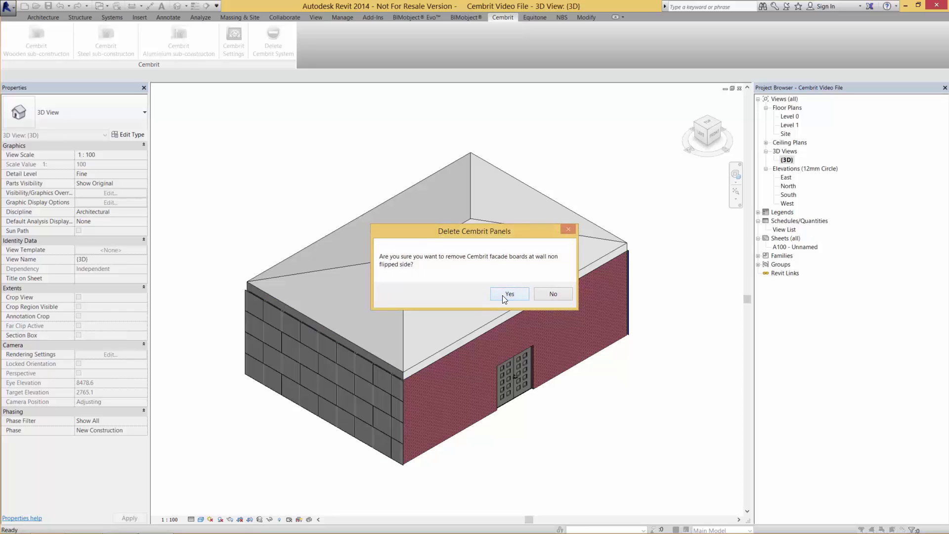
pyautogui.click(502, 295)
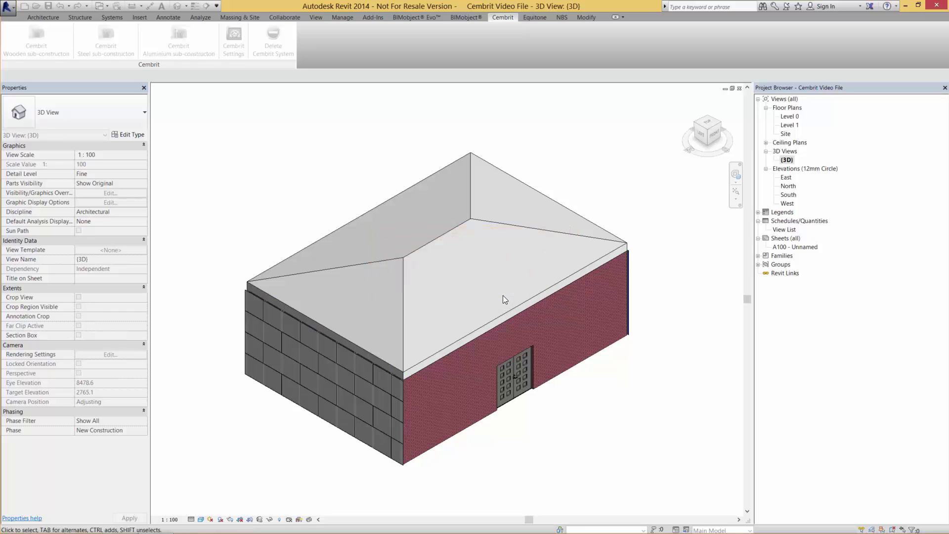
pyautogui.click(59, 17)
# - Place a BALANS fixed double window in the left brick wall and launch Cembrit Steel sub-construction
pyautogui.click(85, 49)
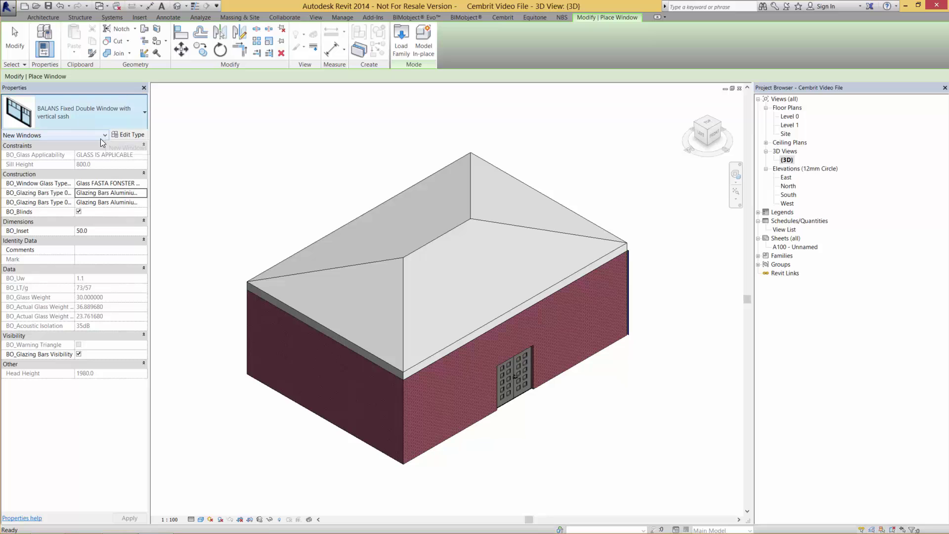
pyautogui.click(222, 279)
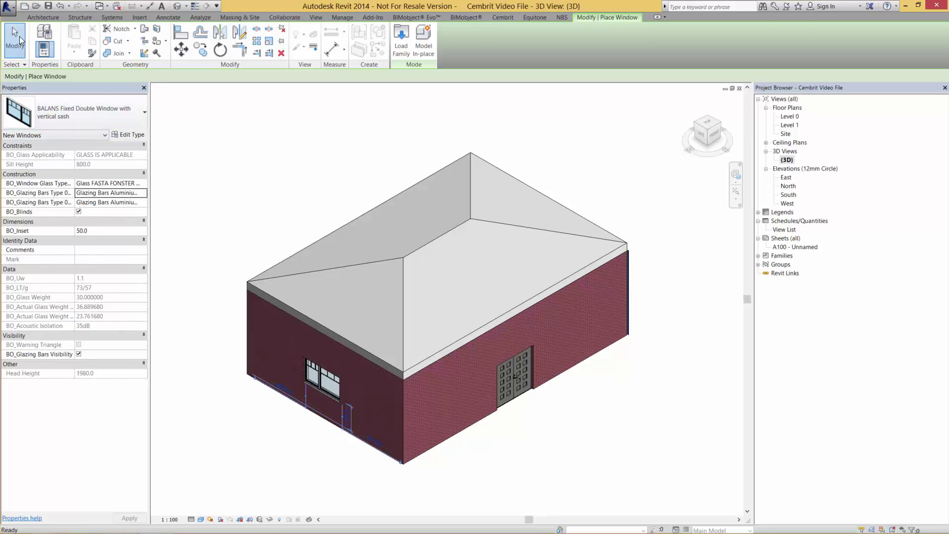
pyautogui.click(19, 36)
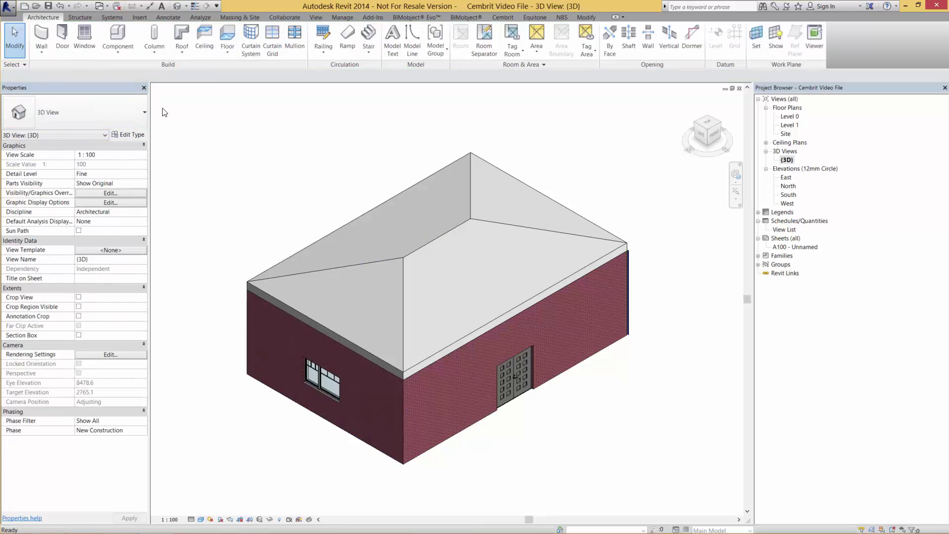
pyautogui.click(509, 17)
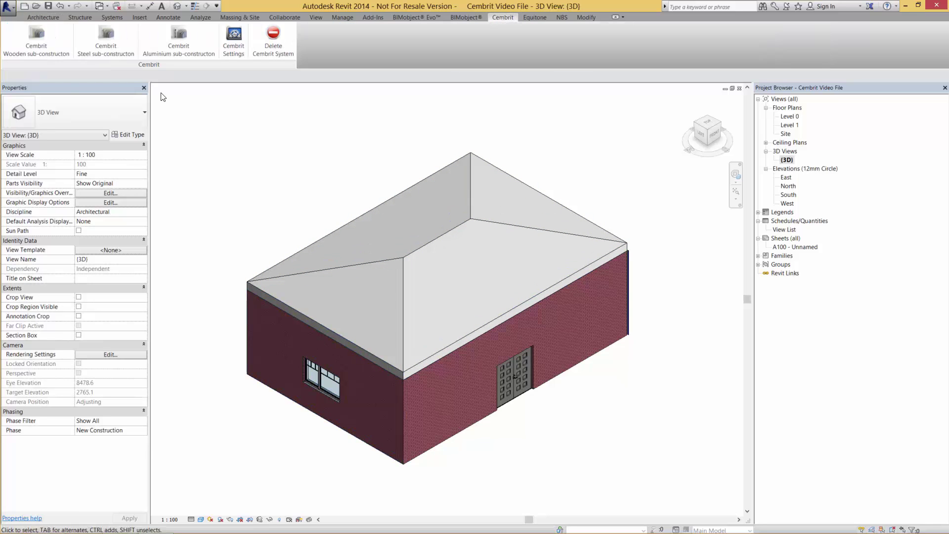
pyautogui.click(109, 47)
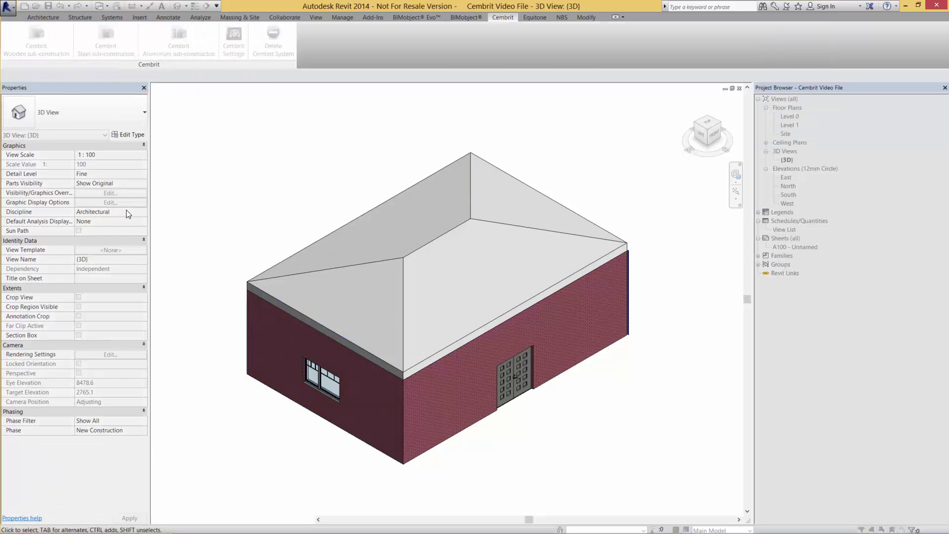
# - Pick the windowed left wall, load the Cembrit Demo 2 design and place its facade boards
pyautogui.click(253, 323)
pyautogui.click(624, 112)
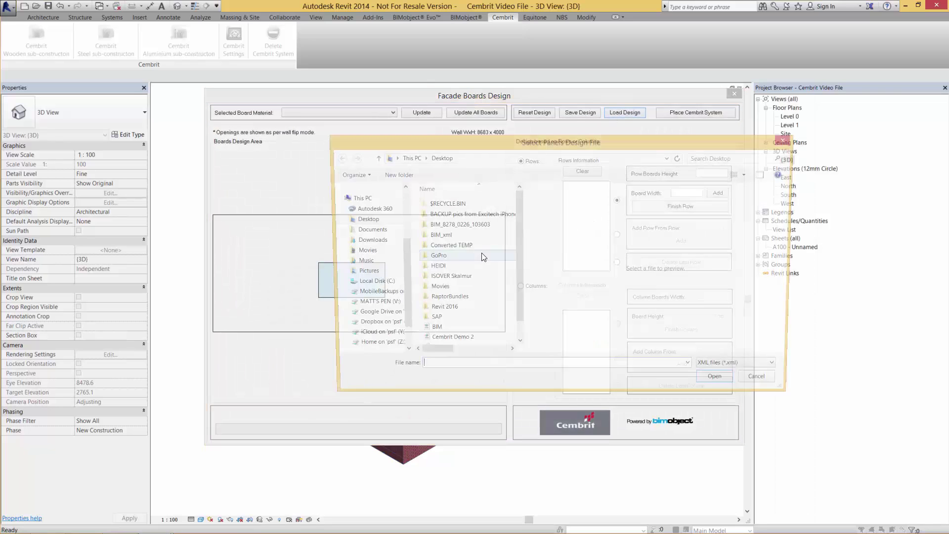
pyautogui.click(458, 343)
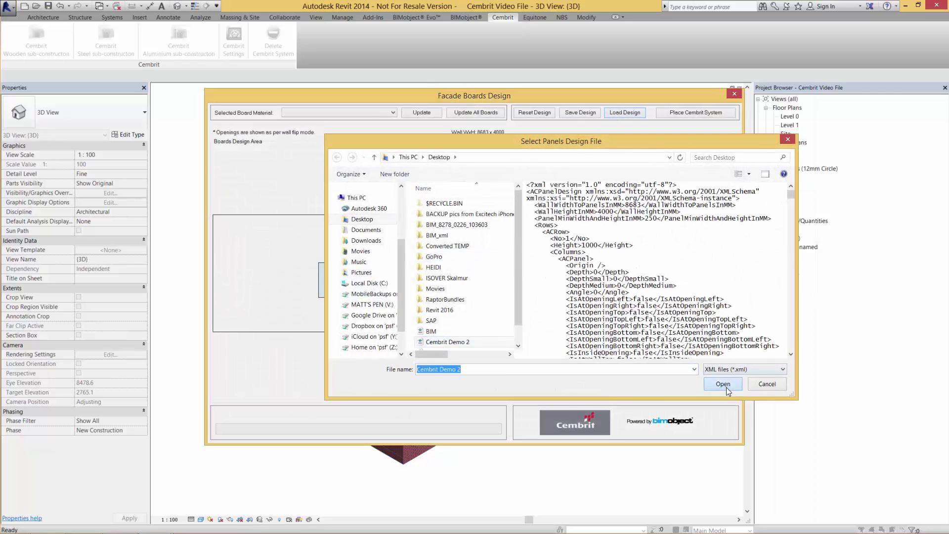
pyautogui.click(725, 385)
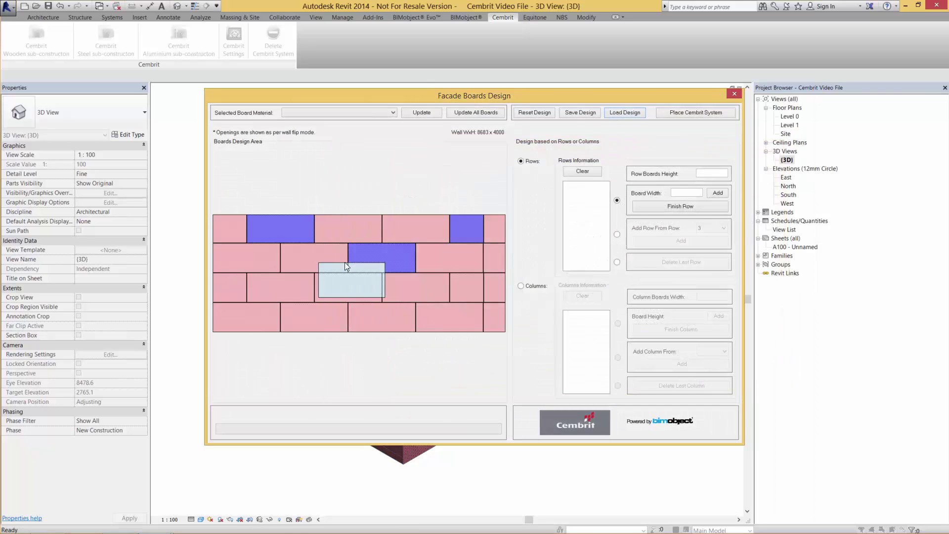
pyautogui.click(693, 111)
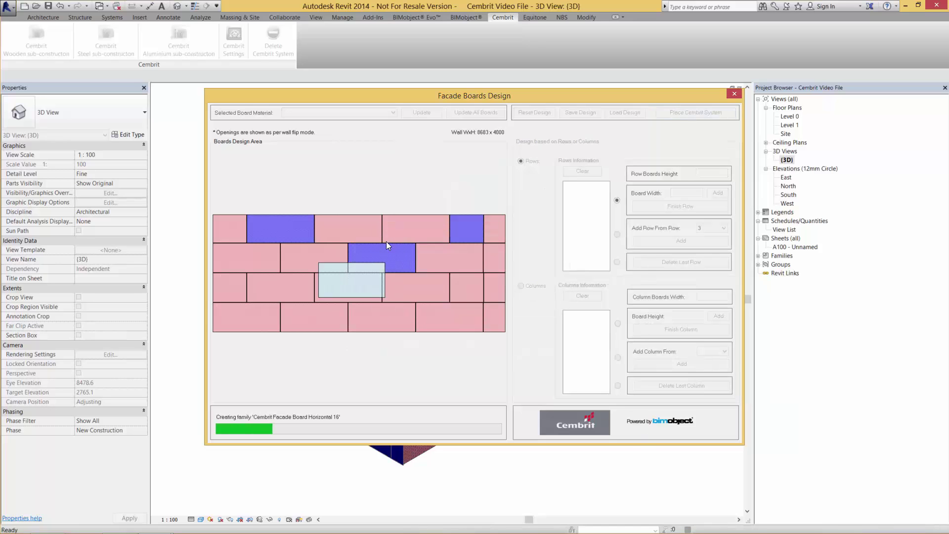
pyautogui.moveTo(387, 241)
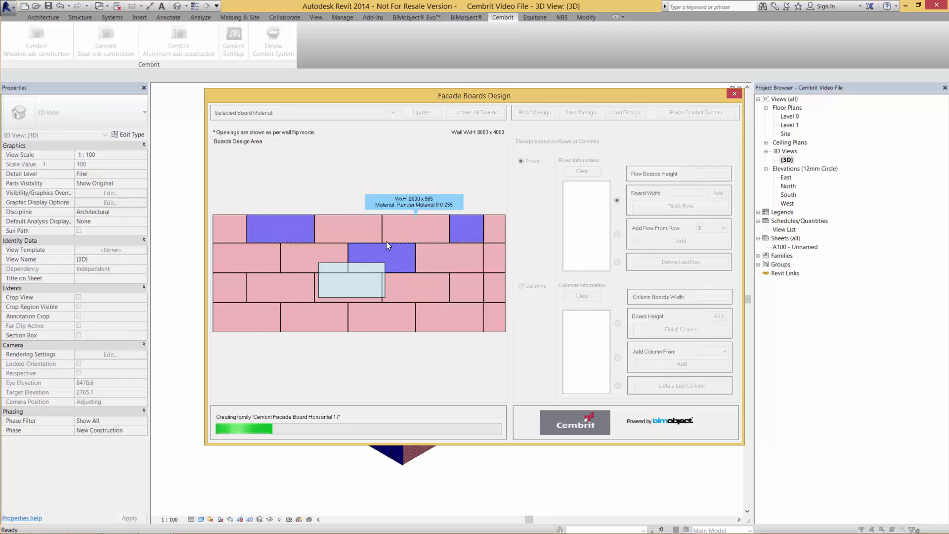